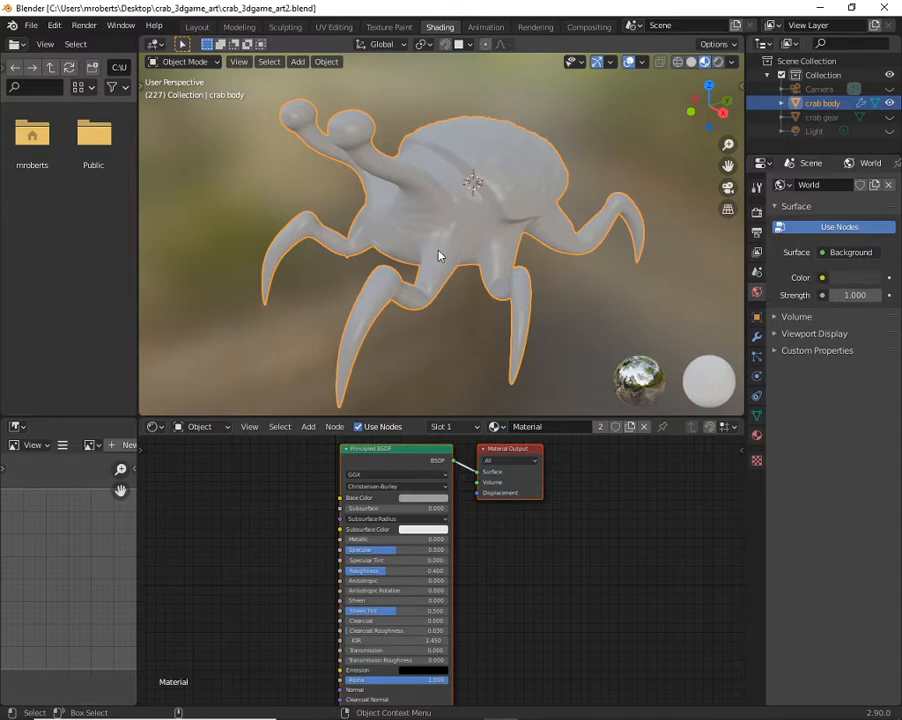
Widen the image editor area and add an Image Texture node beside the Principled BSDF node in the crab body's material.
{"action": "middle_click_drag", "start_coordinate": [437, 264], "coordinate": [453, 281]}
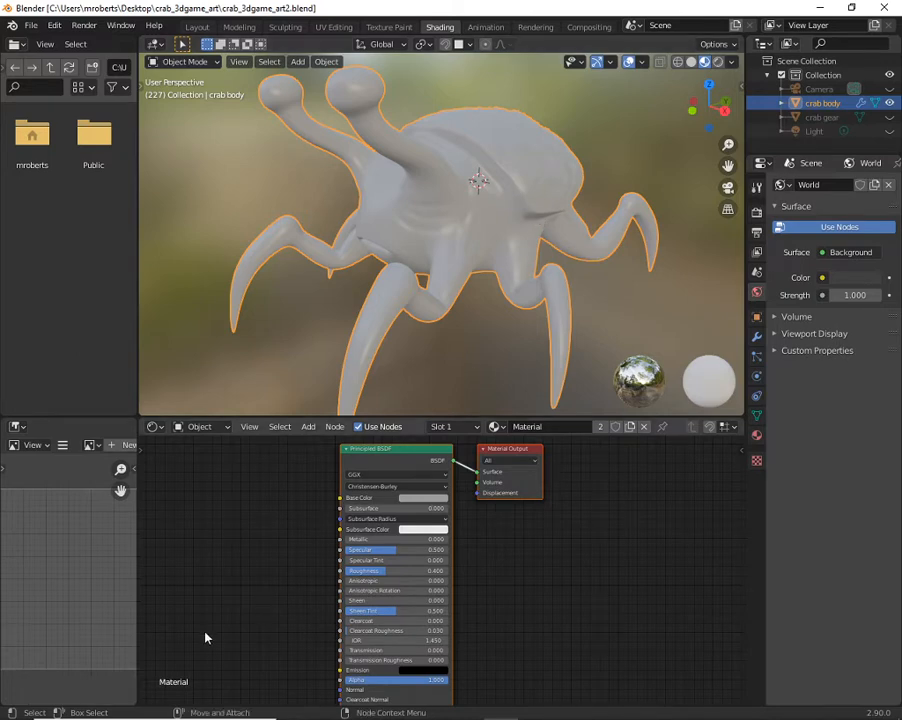
{"action": "left_click_drag", "start_coordinate": [136, 578], "coordinate": [212, 584]}
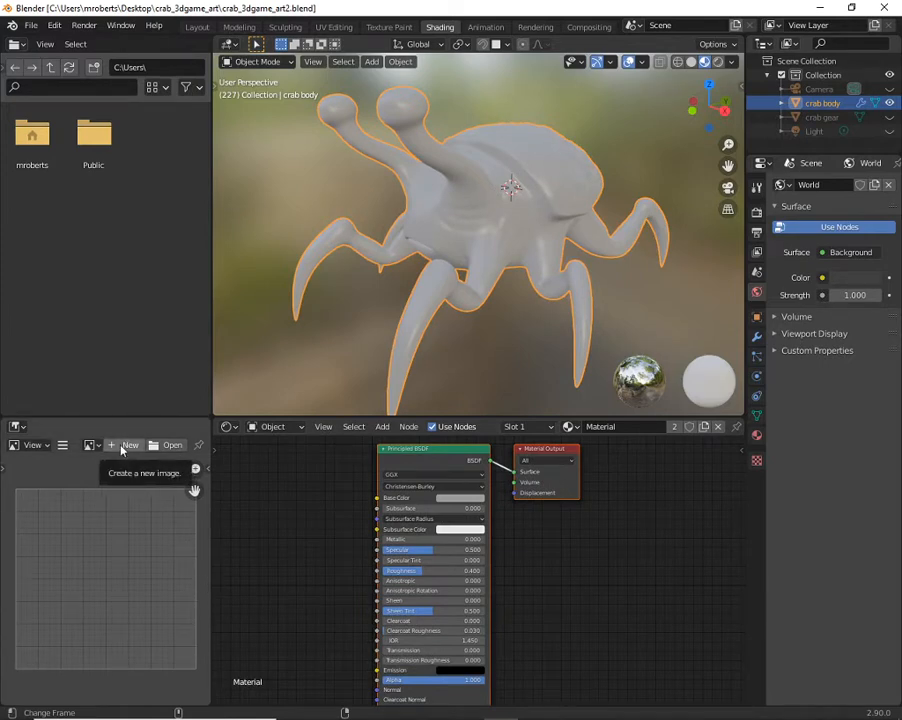
{"action": "left_click_drag", "start_coordinate": [551, 449], "coordinate": [613, 457]}
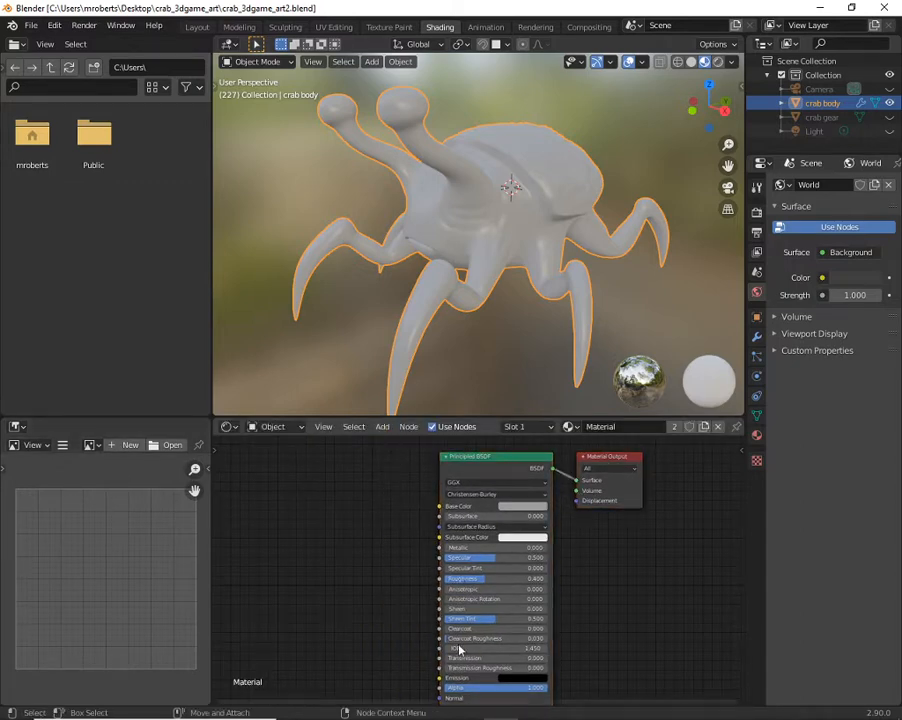
{"action": "left_click", "coordinate": [382, 426]}
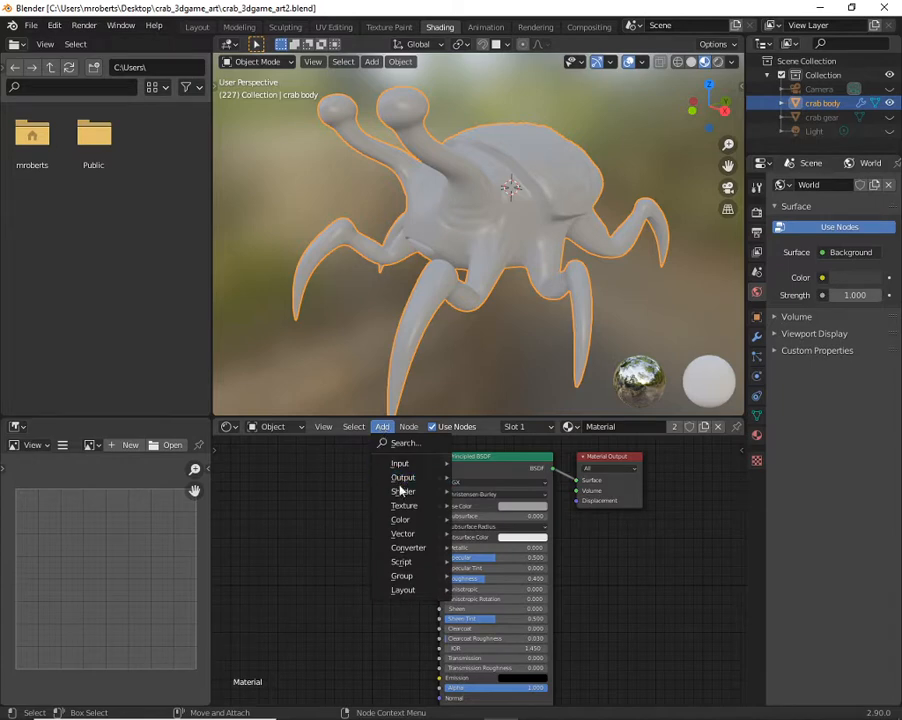
{"action": "mouse_move", "coordinate": [403, 508]}
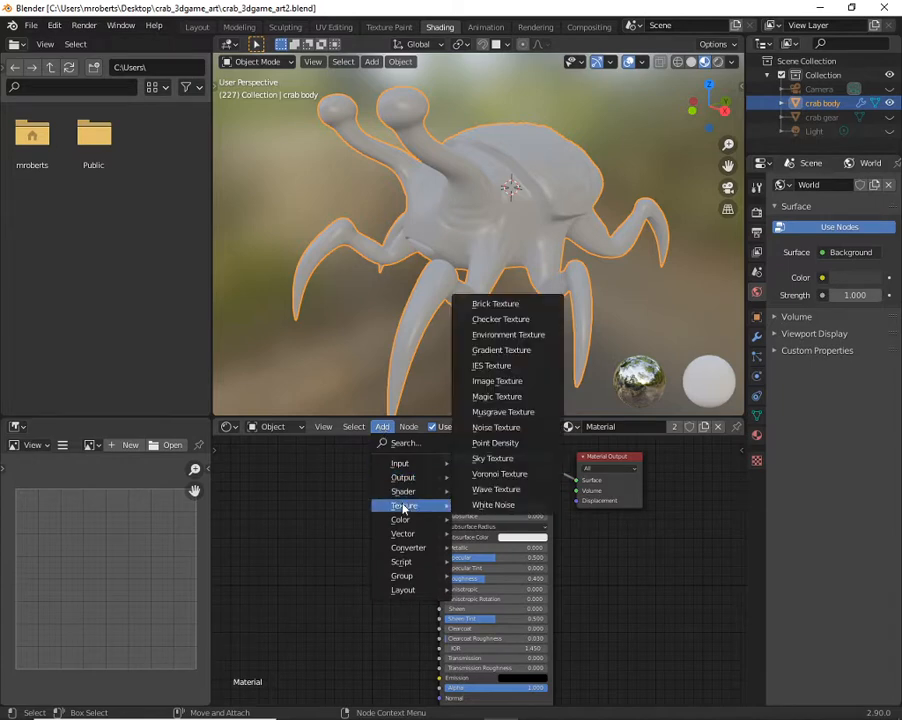
{"action": "left_click", "coordinate": [497, 381]}
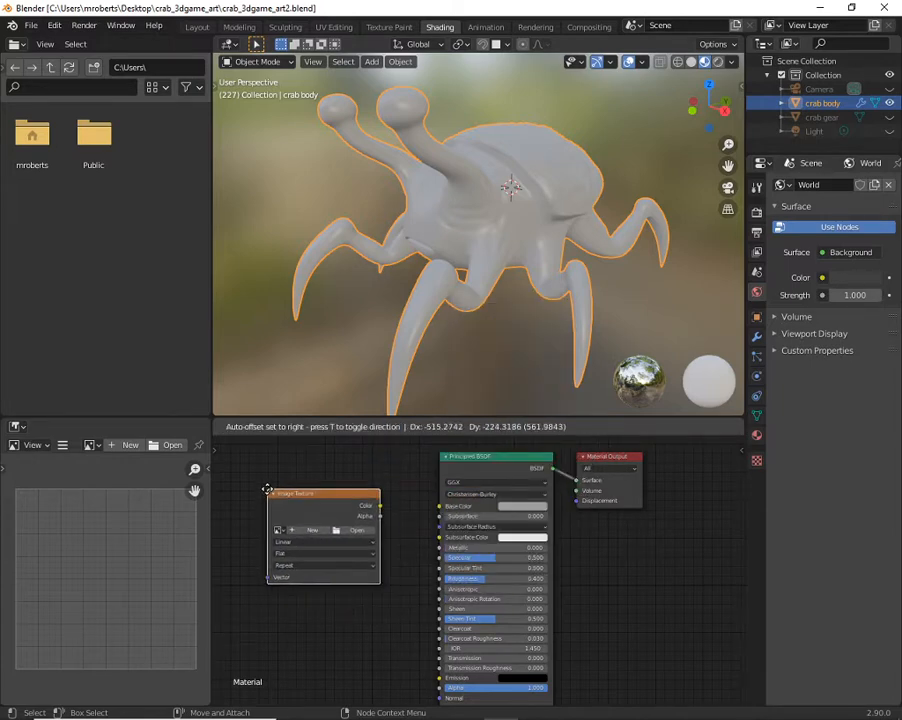
{"action": "left_click", "coordinate": [268, 490]}
Create a new image named "normal" in the Image Texture node, 2048 by 2048 px, with 32 bit Float enabled.
{"action": "left_click", "coordinate": [311, 531]}
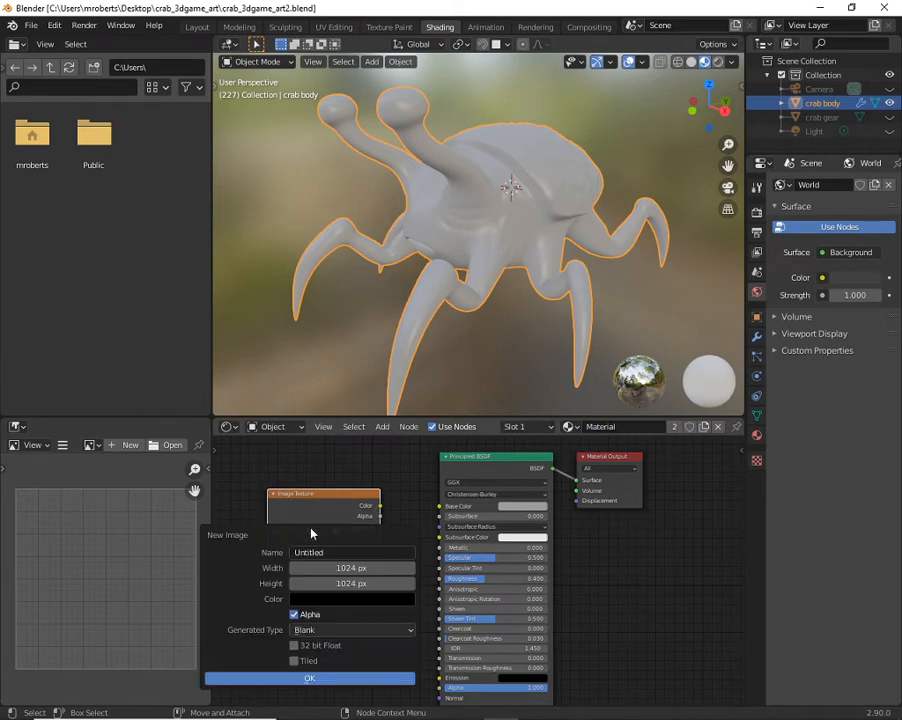
{"action": "left_click", "coordinate": [363, 568]}
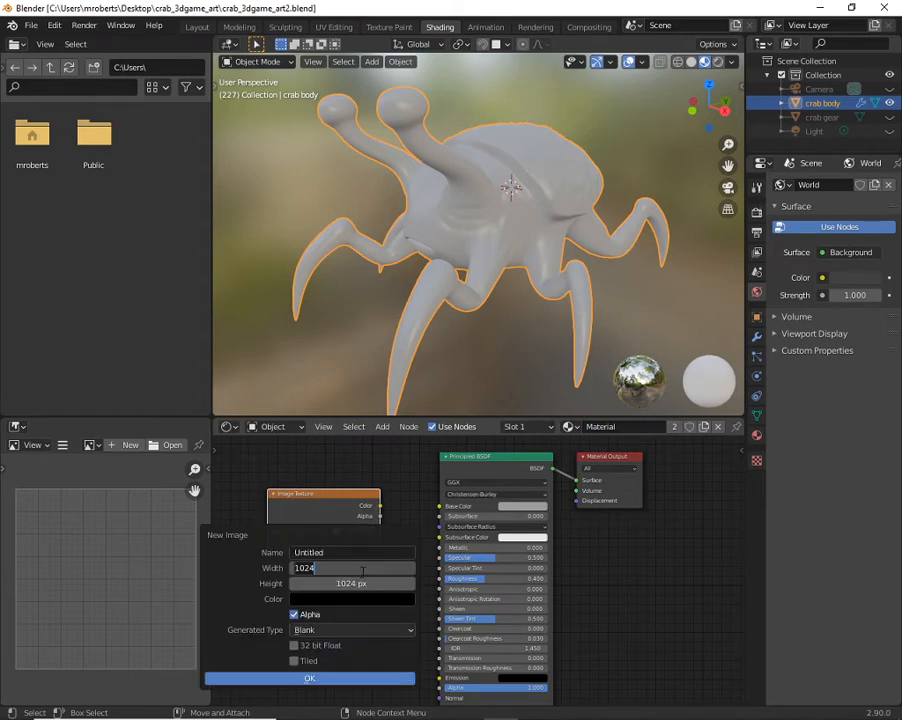
{"action": "type", "text": "2048"}
{"action": "key", "text": "Tab"}
{"action": "type", "text": "2048"}
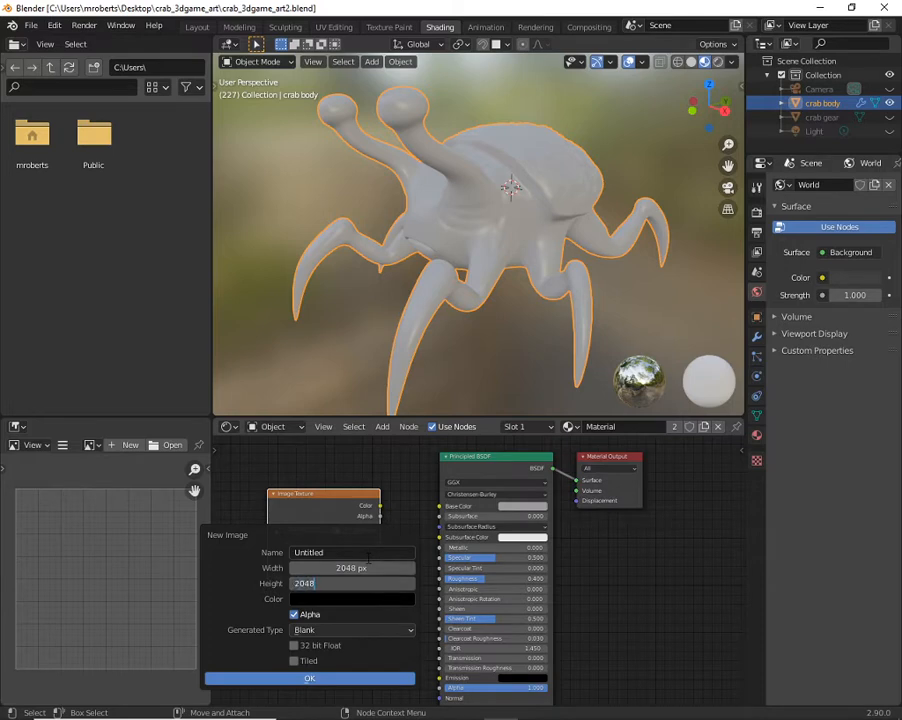
{"action": "key", "text": "Tab"}
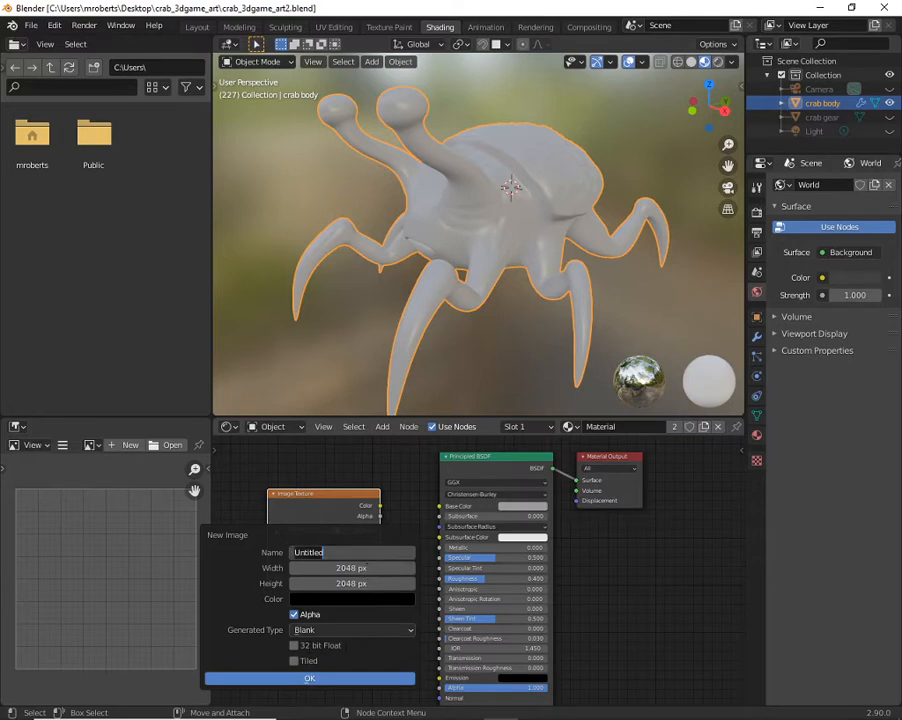
{"action": "left_click", "coordinate": [295, 646]}
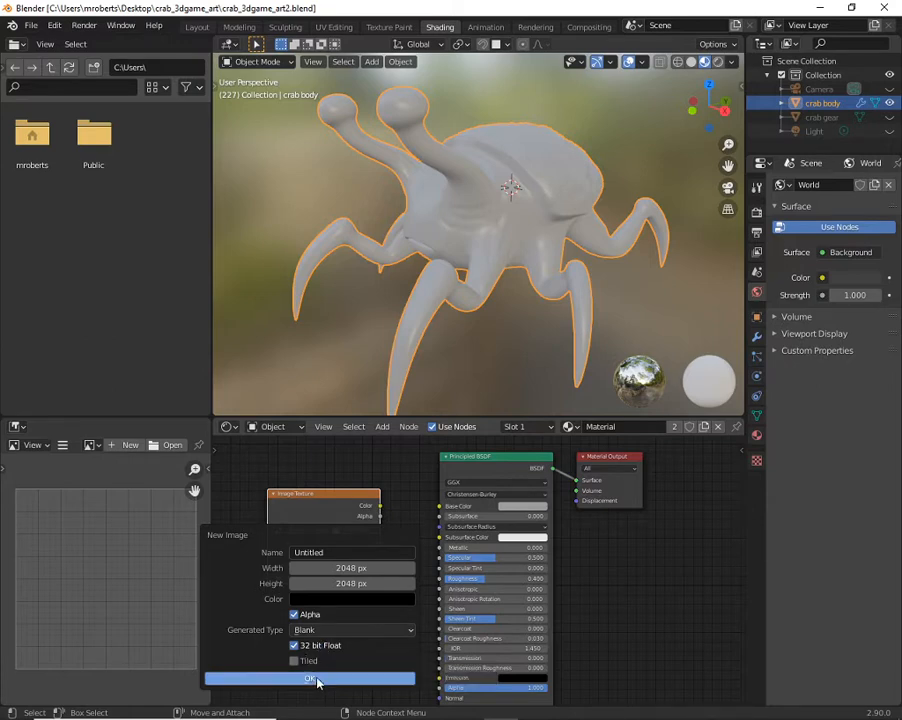
{"action": "left_click", "coordinate": [342, 552]}
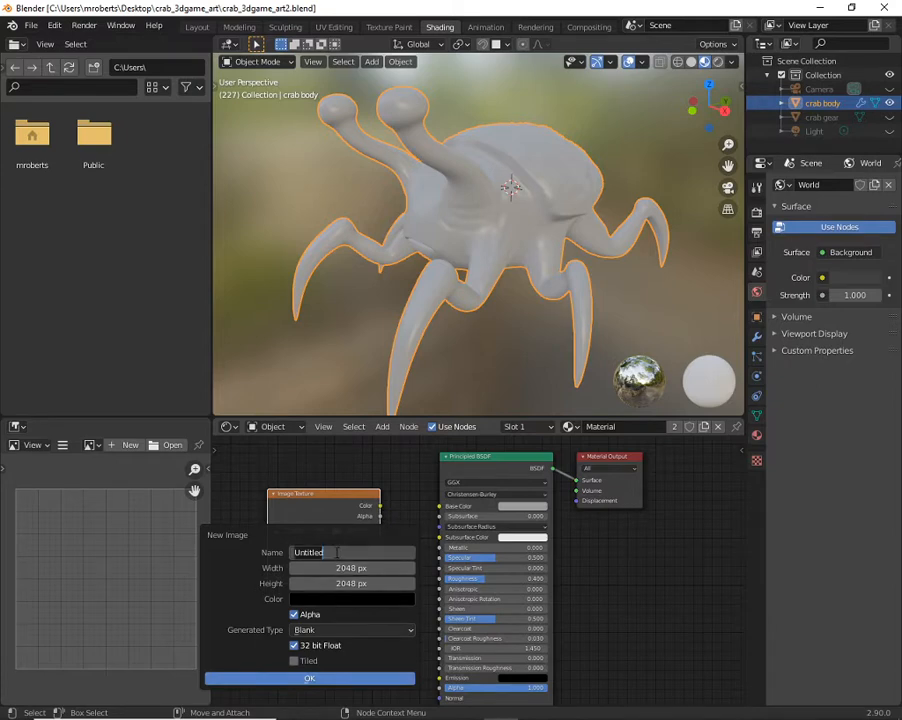
{"action": "type", "text": "normal"}
{"action": "left_click", "coordinate": [302, 679]}
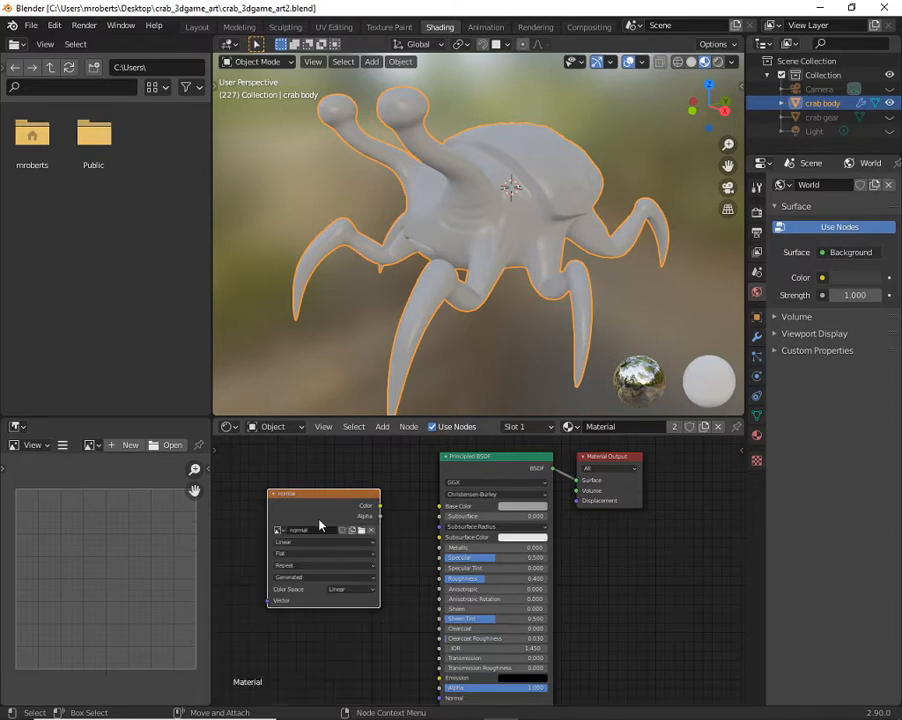
Assign the "normal" image to the texture node again and leave that node selected.
{"action": "mouse_move", "coordinate": [318, 492]}
{"action": "left_mouse_down"}
{"action": "mouse_move", "coordinate": [293, 468]}
{"action": "mouse_move", "coordinate": [314, 489]}
{"action": "left_mouse_up"}
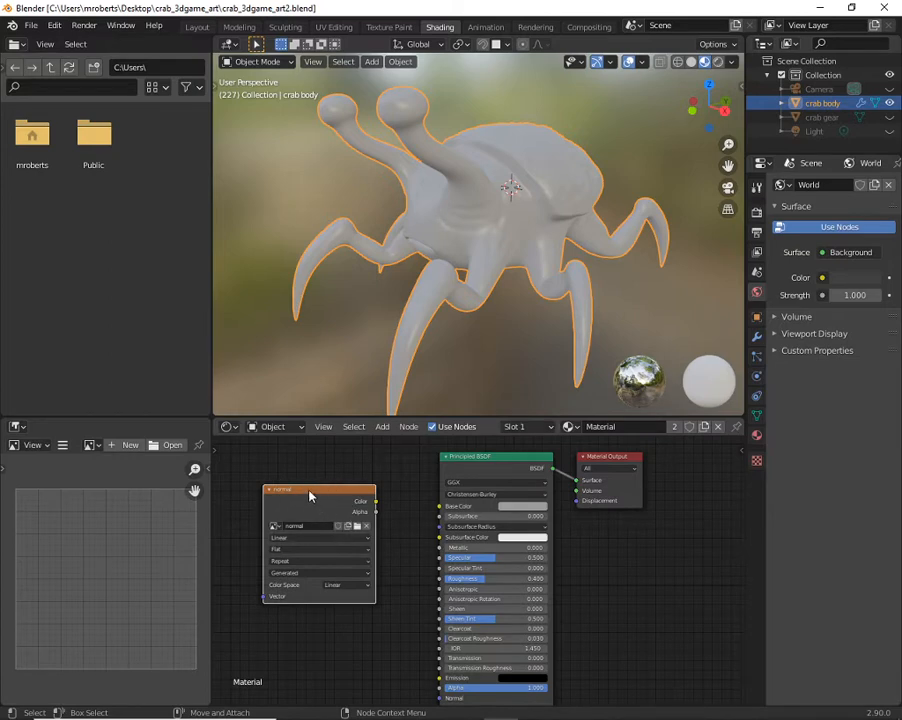
{"action": "left_click", "coordinate": [275, 526]}
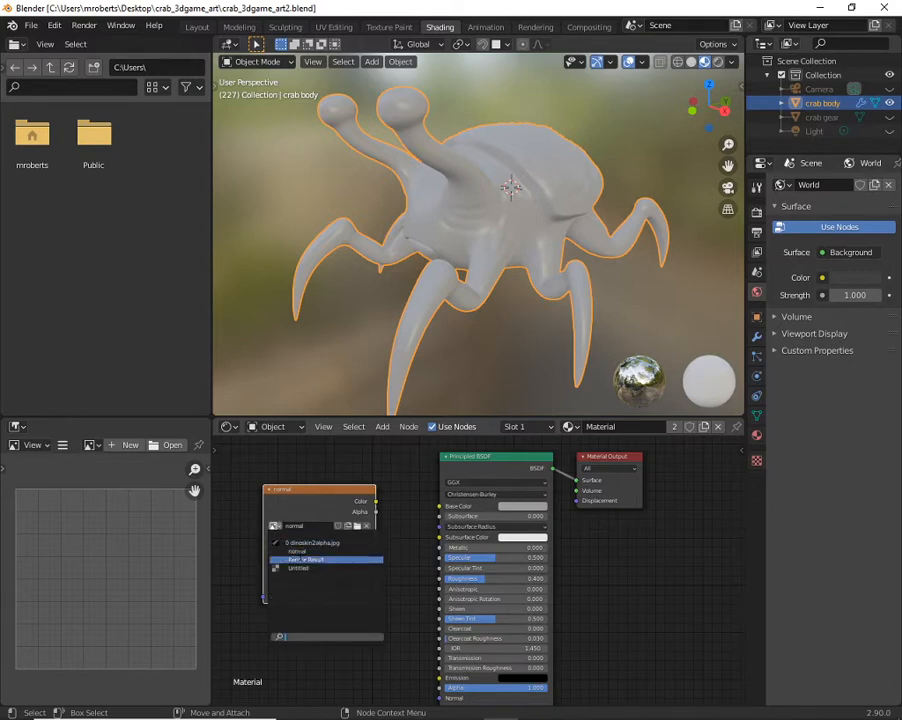
{"action": "left_click", "coordinate": [297, 551]}
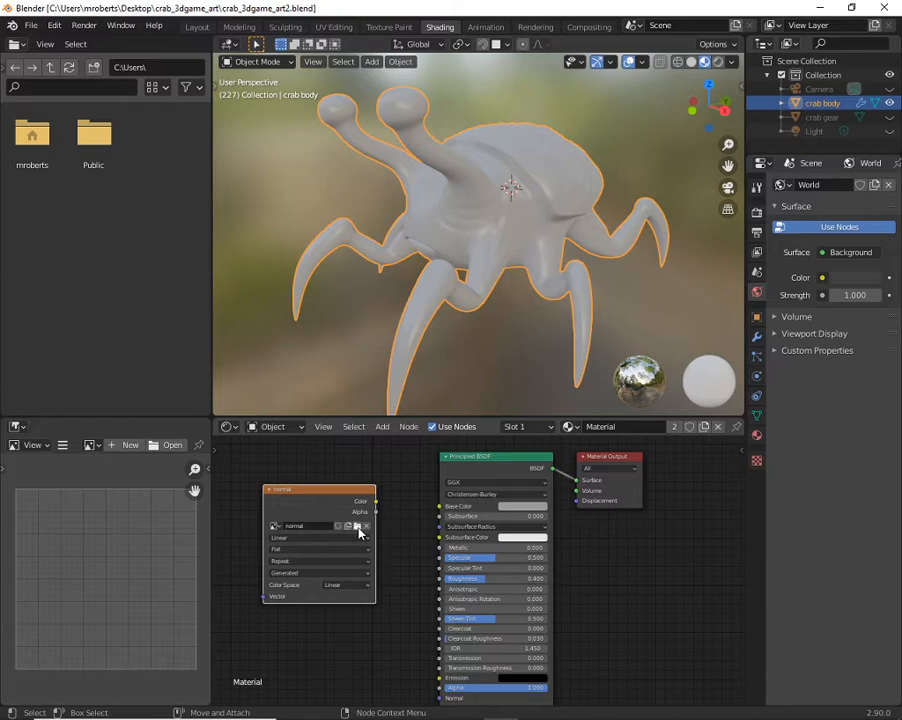
{"action": "left_click", "coordinate": [275, 526]}
{"action": "left_click", "coordinate": [297, 551]}
{"action": "left_click", "coordinate": [453, 459]}
{"action": "left_click", "coordinate": [333, 490]}
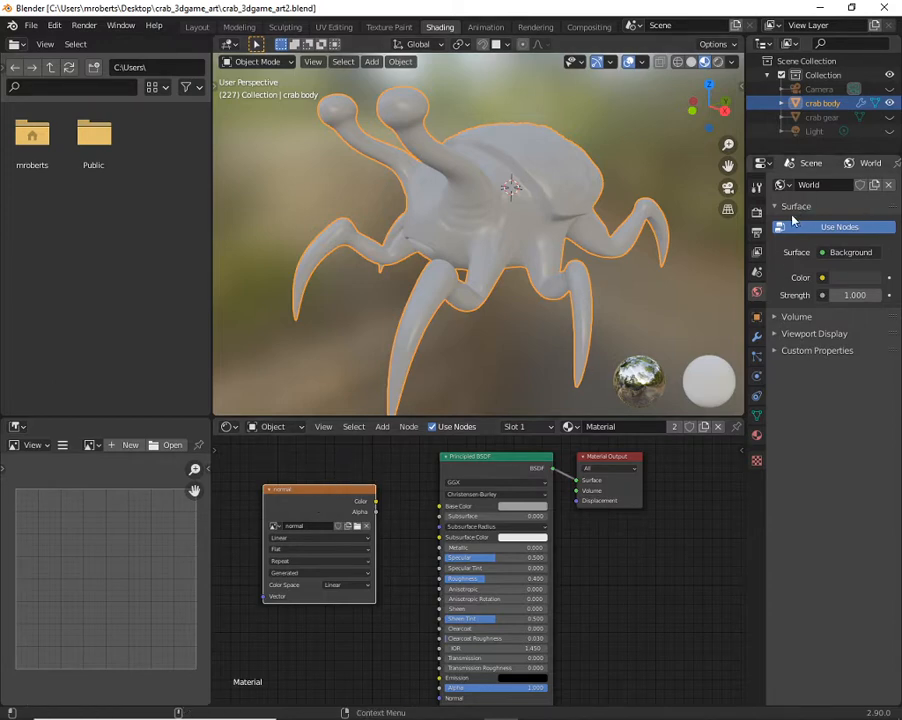
Set the crab body's Multires modifier to level 0 for both Sculpt and Viewport.
{"action": "left_click", "coordinate": [757, 211]}
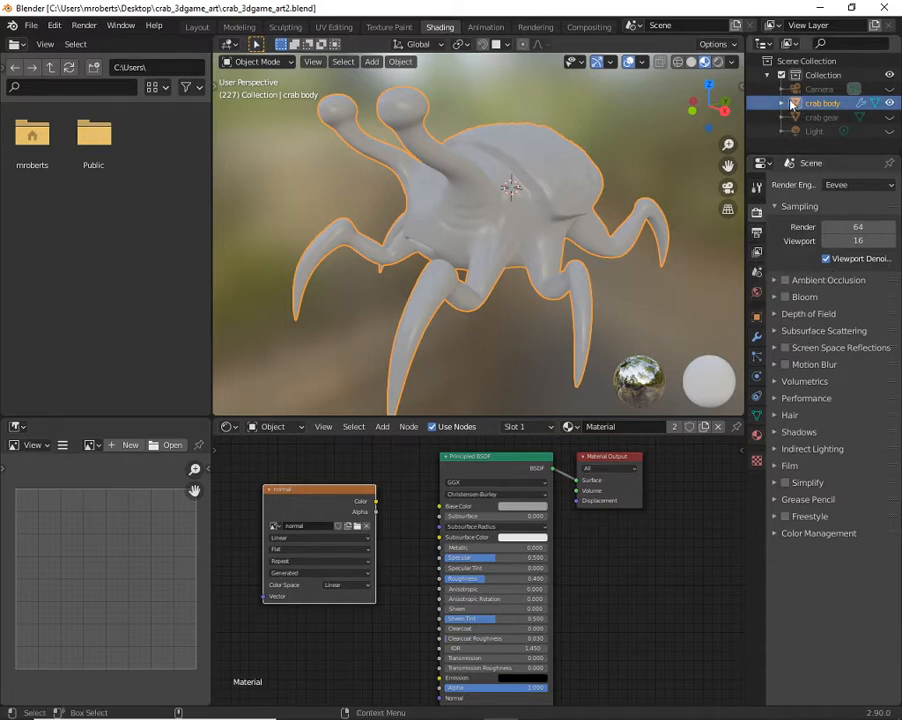
{"action": "left_click", "coordinate": [757, 336]}
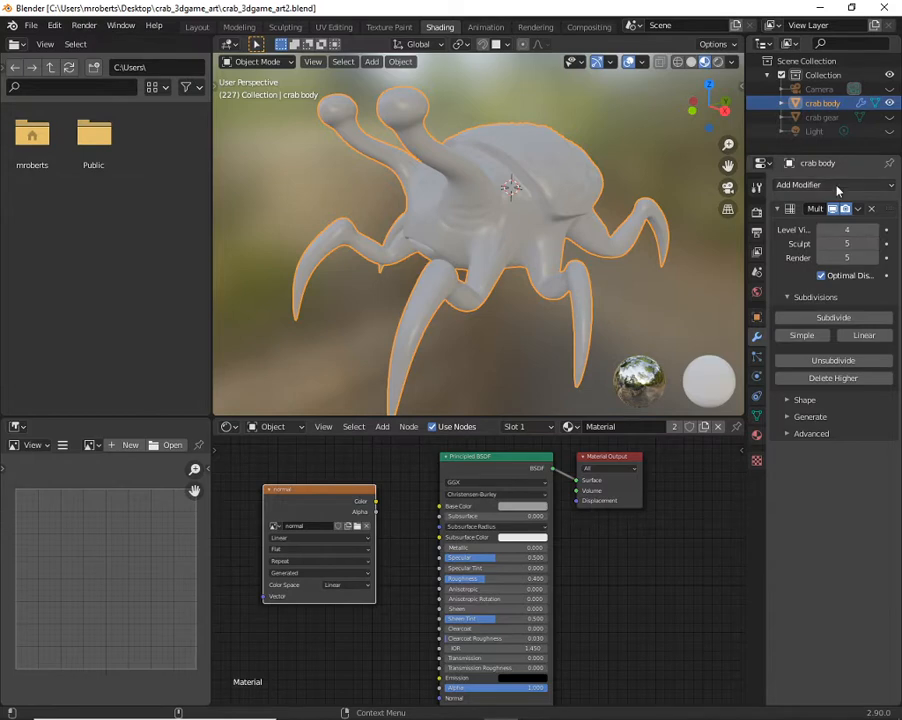
{"action": "left_click", "coordinate": [821, 245]}
{"action": "left_click", "coordinate": [821, 245]}
{"action": "left_click", "coordinate": [821, 245]}
{"action": "left_click", "coordinate": [821, 245]}
{"action": "left_click", "coordinate": [821, 245]}
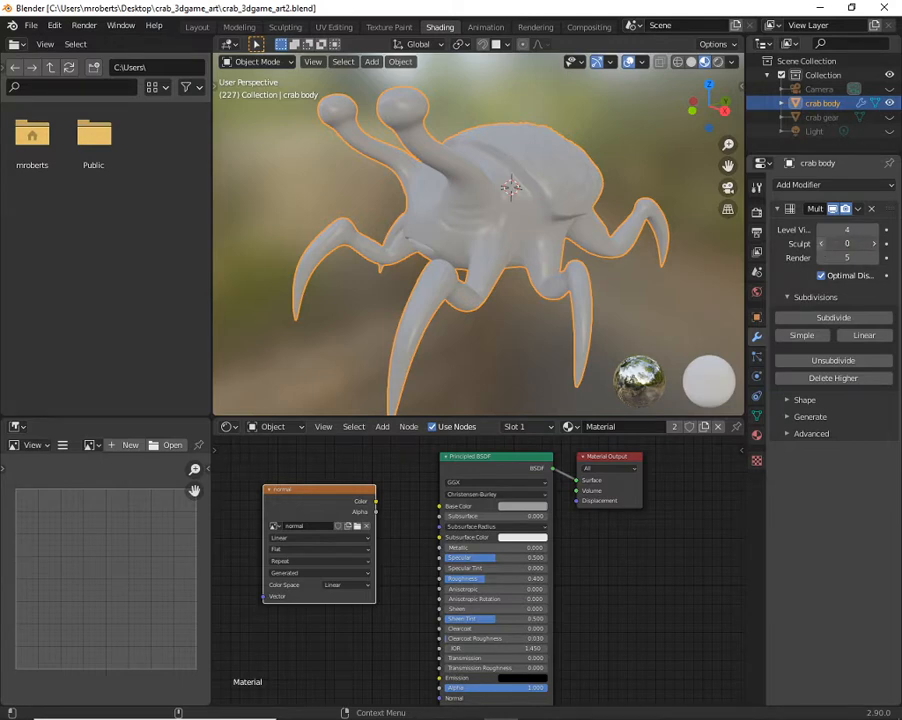
{"action": "left_click", "coordinate": [821, 231]}
{"action": "left_click", "coordinate": [821, 231]}
{"action": "left_click", "coordinate": [821, 231]}
{"action": "left_click", "coordinate": [821, 231]}
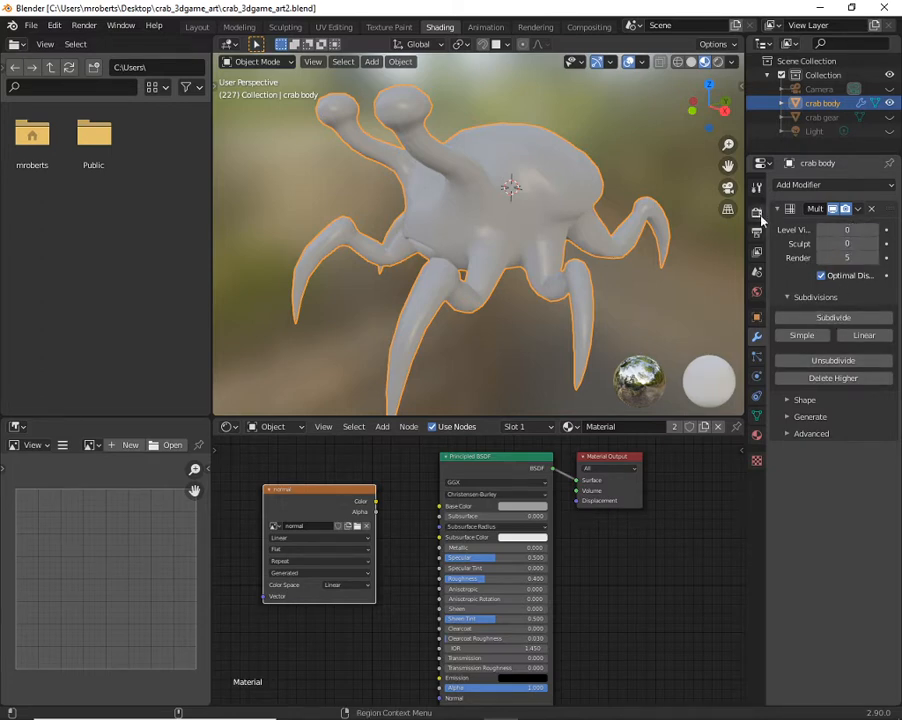
Switch the scene's render engine to Cycles.
{"action": "left_click", "coordinate": [757, 214]}
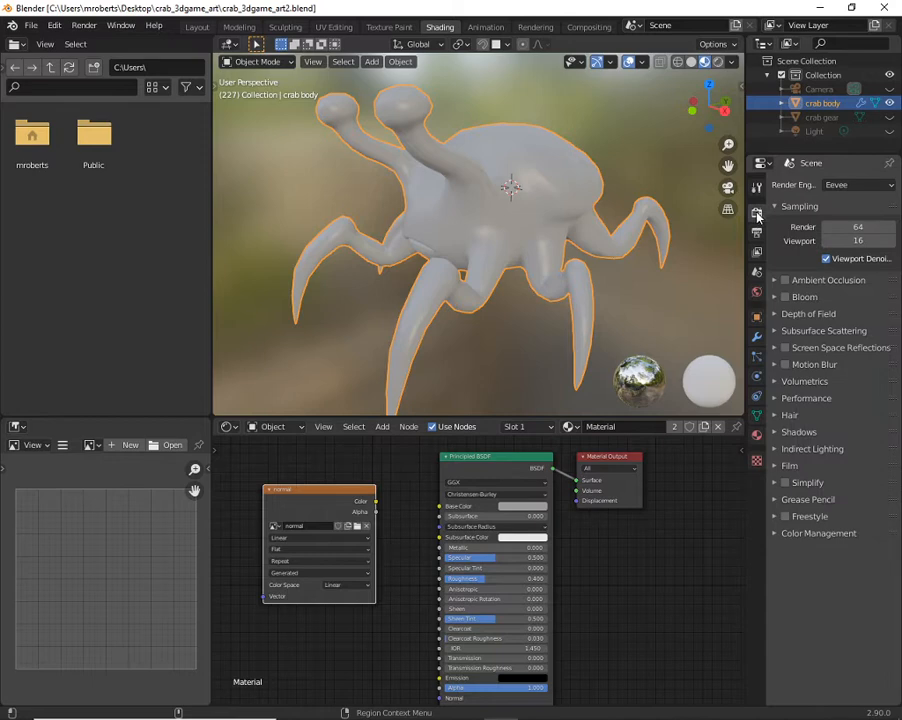
{"action": "left_click", "coordinate": [840, 185]}
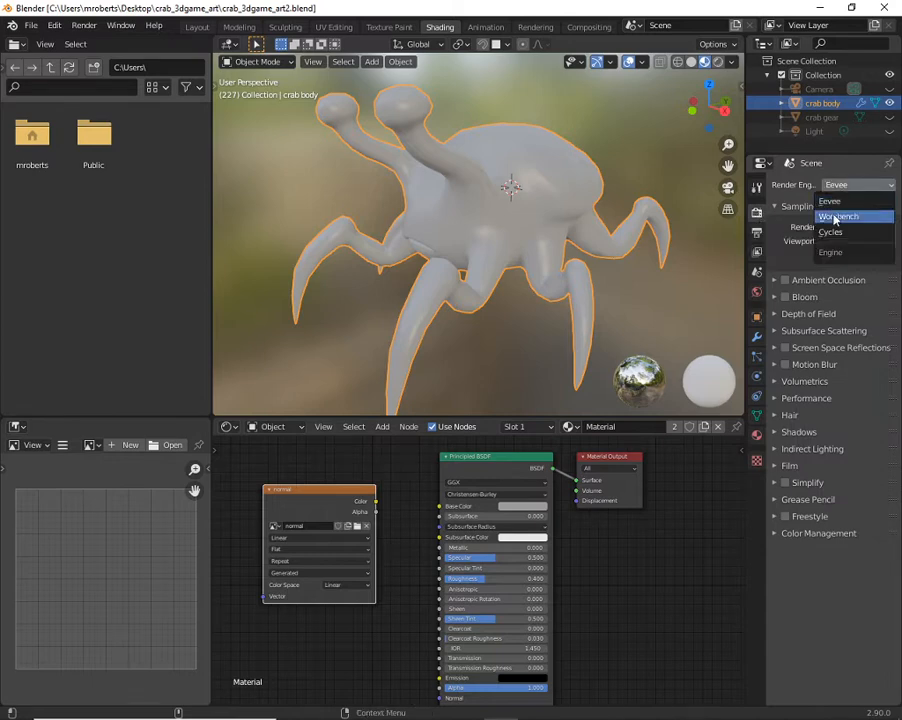
{"action": "left_click", "coordinate": [840, 231]}
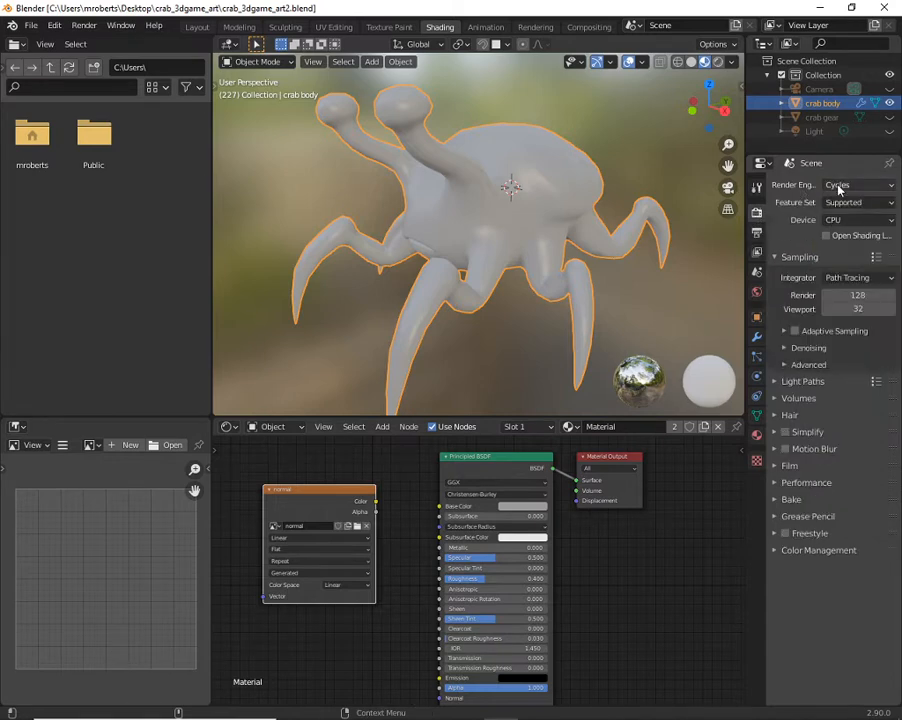
Enable Bake from Multires in the bake settings and keep Normals as the bake type.
{"action": "left_click", "coordinate": [792, 500]}
{"action": "scroll", "coordinate": [845, 470], "scroll_direction": "down", "scroll_amount": 2}
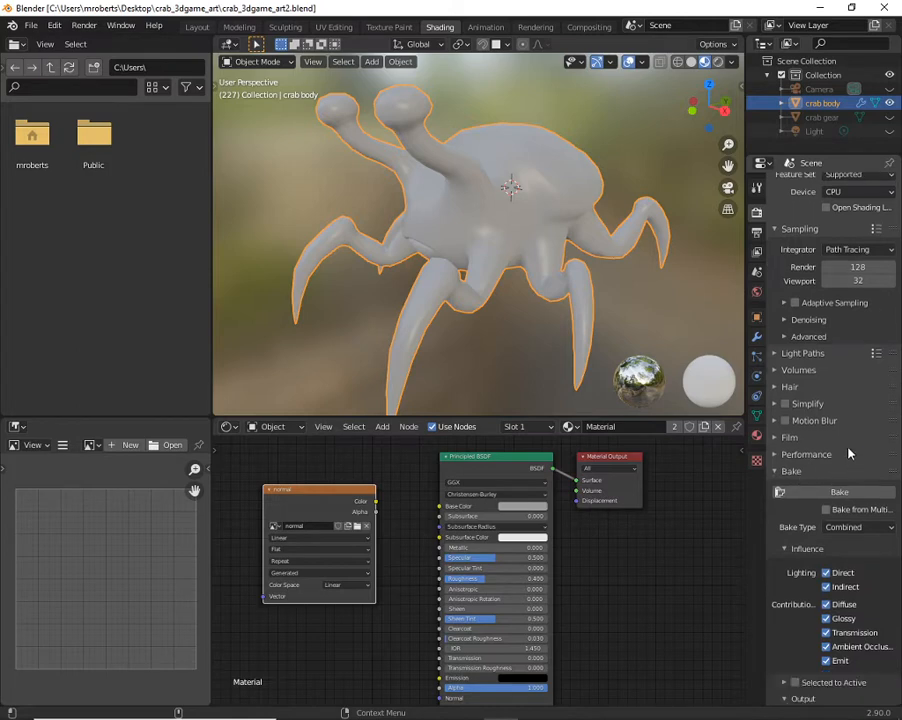
{"action": "scroll", "coordinate": [848, 545], "scroll_direction": "down", "scroll_amount": 1}
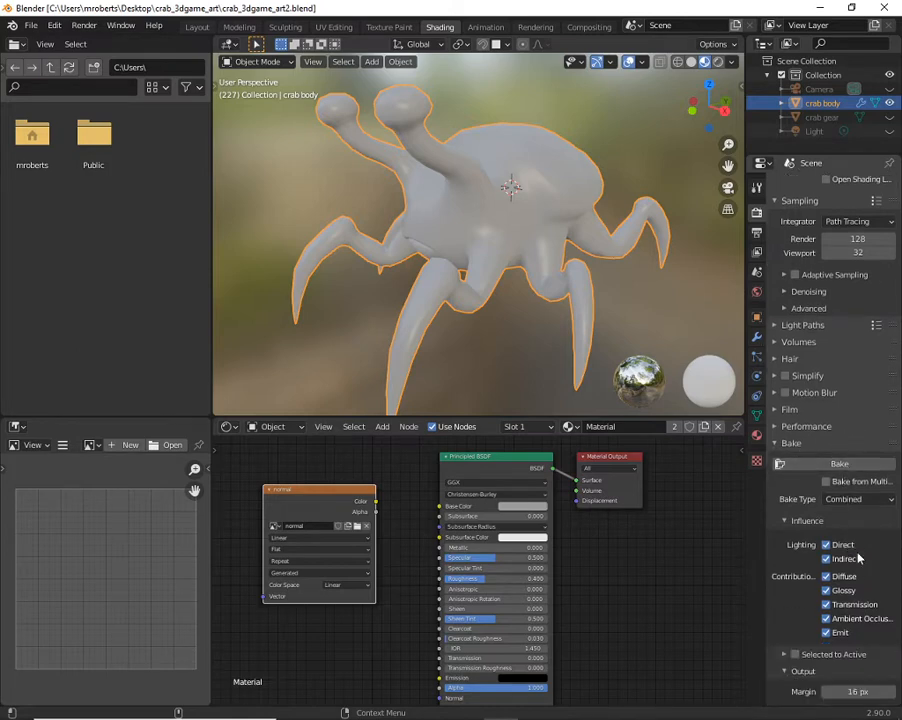
{"action": "left_click", "coordinate": [864, 482]}
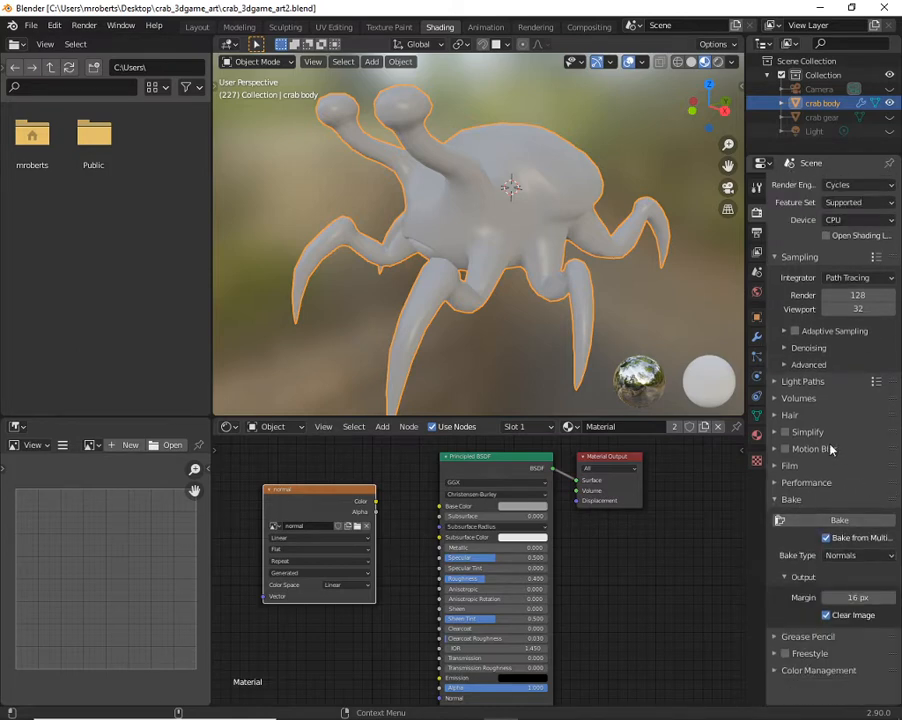
{"action": "left_click", "coordinate": [868, 556]}
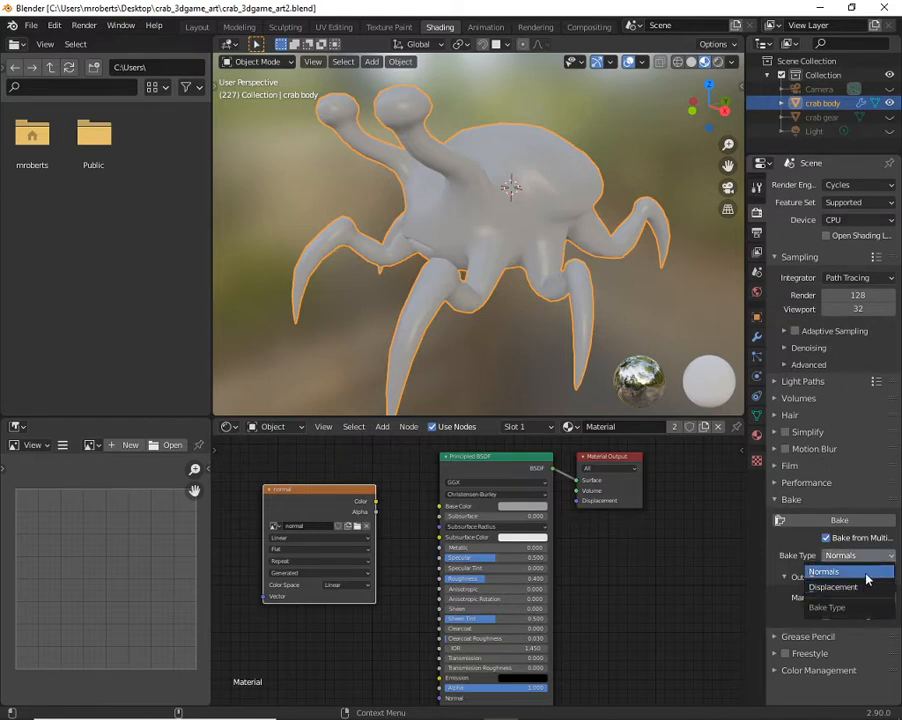
{"action": "left_click", "coordinate": [867, 558]}
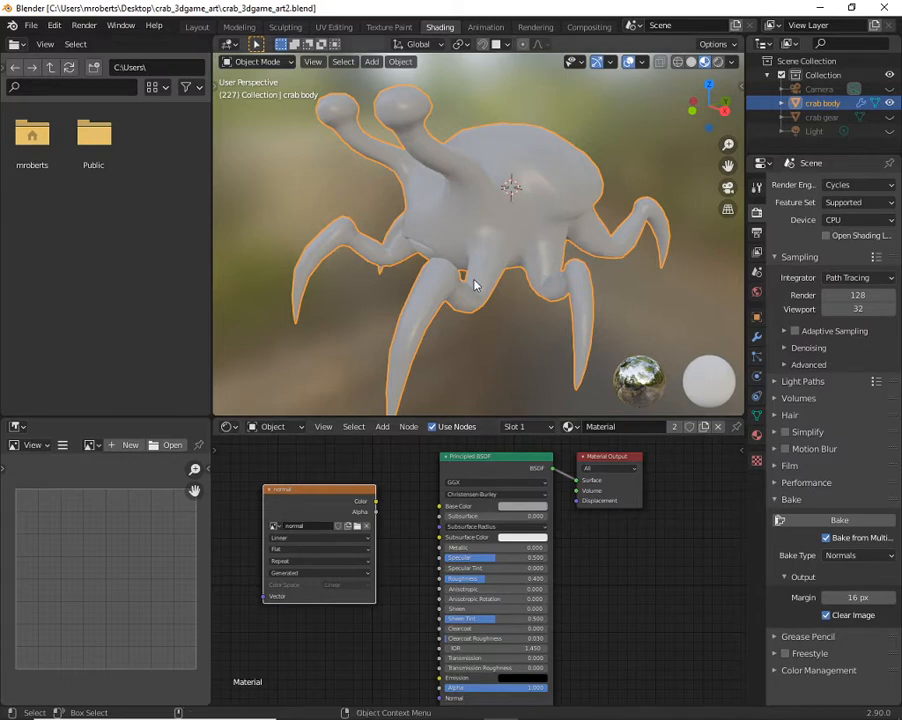
Shift the "normal" texture node slightly and reselect "normal" as its image.
{"action": "mouse_move", "coordinate": [840, 706]}
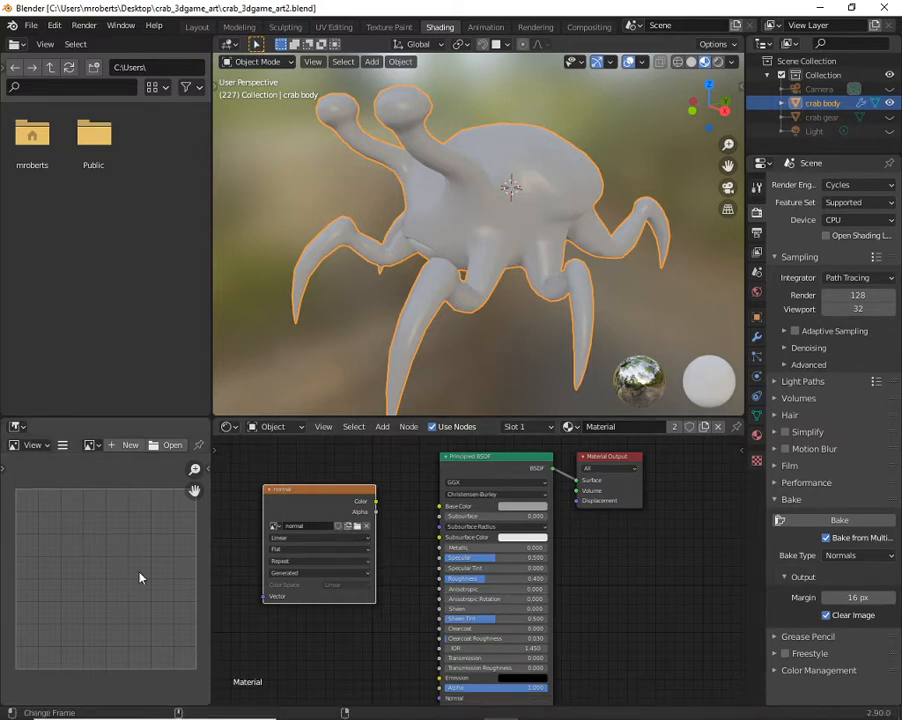
{"action": "mouse_move", "coordinate": [338, 497]}
{"action": "left_mouse_down"}
{"action": "mouse_move", "coordinate": [351, 480]}
{"action": "mouse_move", "coordinate": [345, 494]}
{"action": "left_mouse_up"}
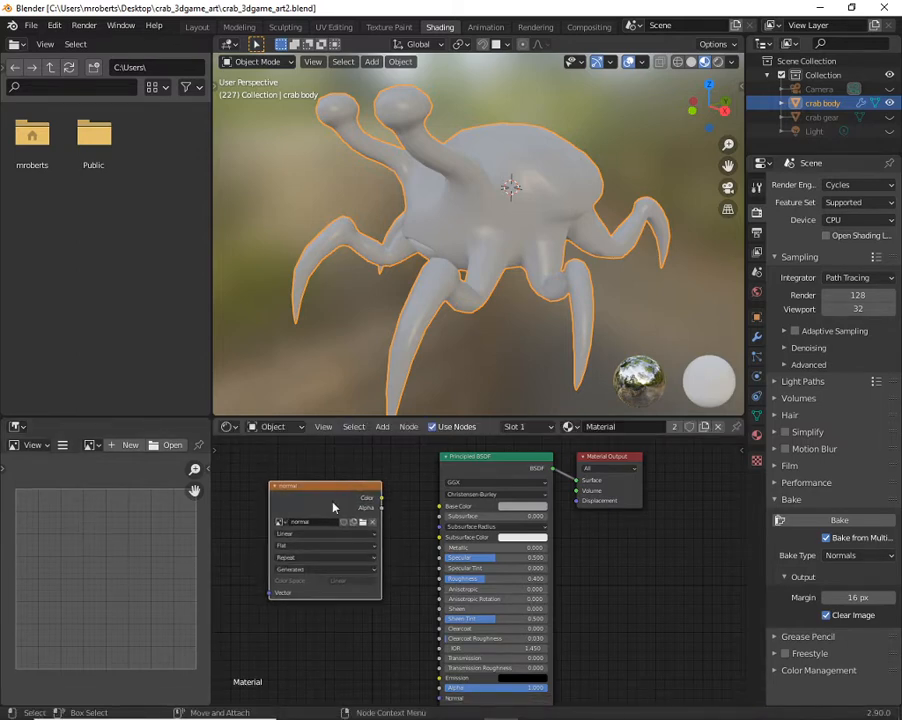
{"action": "left_click", "coordinate": [281, 522]}
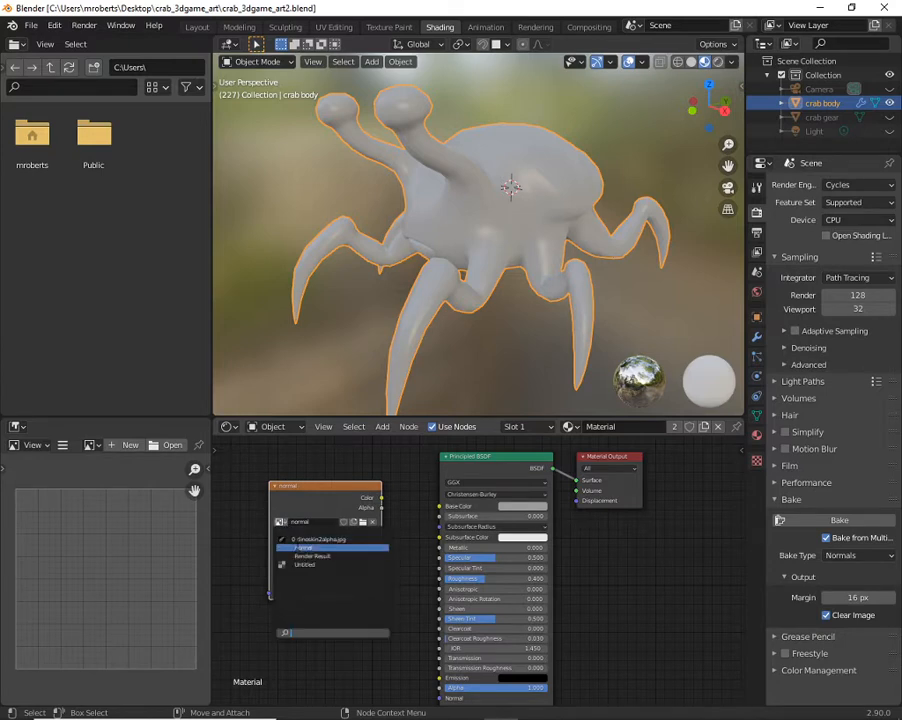
{"action": "left_click", "coordinate": [298, 547]}
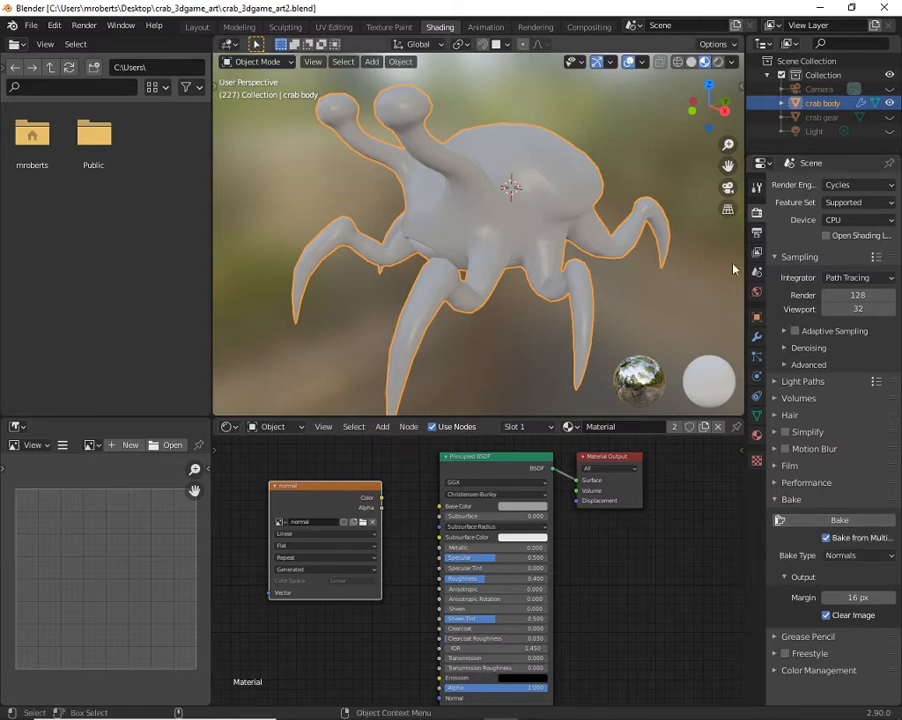
Raise the crab body's Multires viewport and sculpt levels to 1.
{"action": "left_click", "coordinate": [757, 336]}
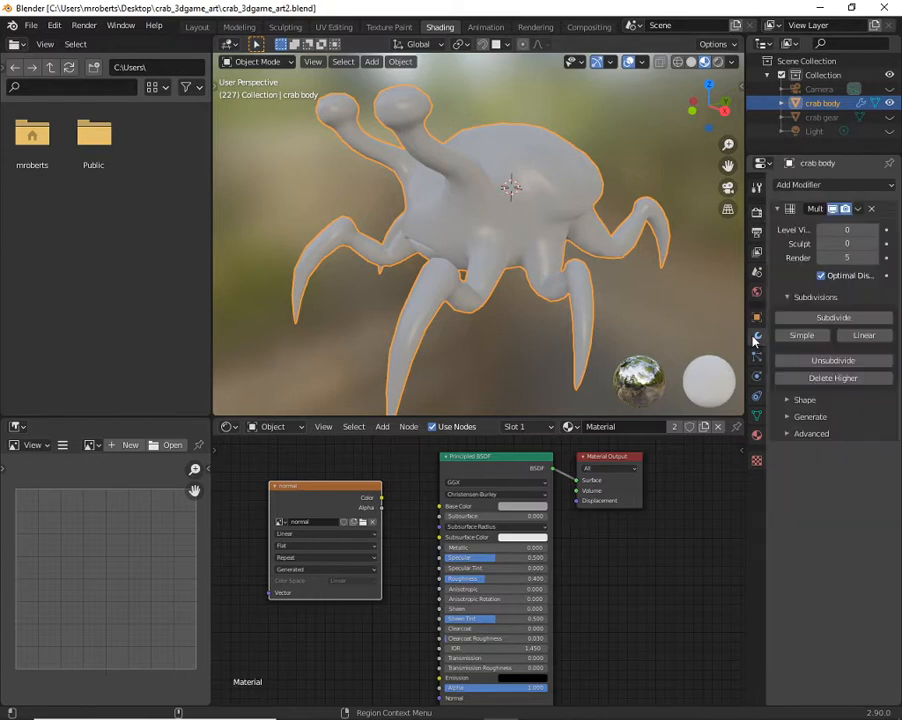
{"action": "left_click", "coordinate": [876, 230]}
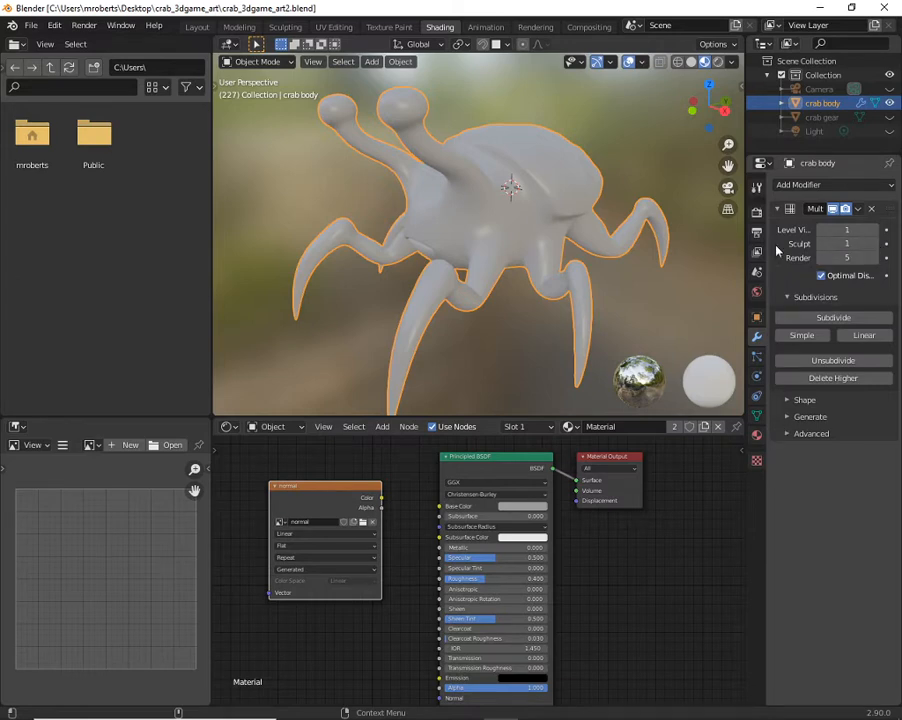
Bake the crab body's Multires normals and display the "normal" image in the image editor, framing the whole map.
{"action": "left_click", "coordinate": [757, 211]}
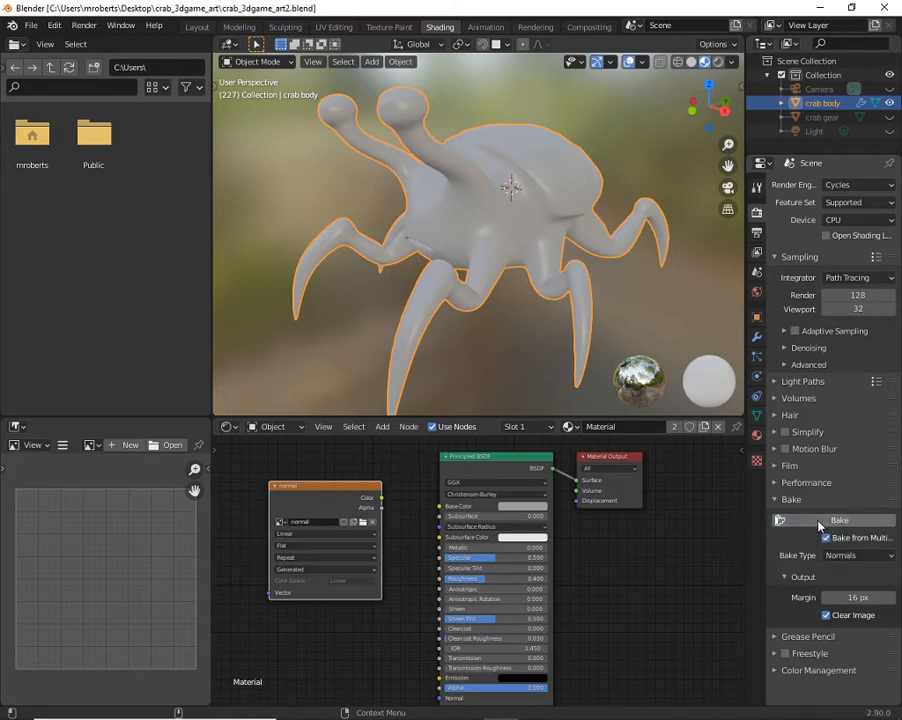
{"action": "left_click", "coordinate": [92, 445]}
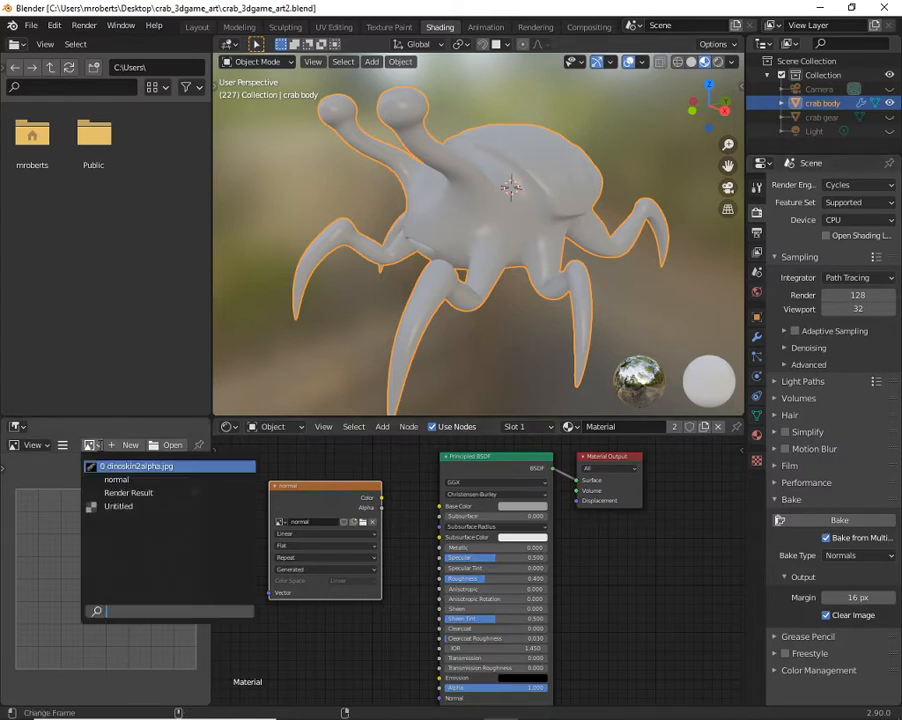
{"action": "left_click", "coordinate": [115, 482]}
{"action": "scroll", "coordinate": [72, 661], "scroll_direction": "down", "scroll_amount": 8}
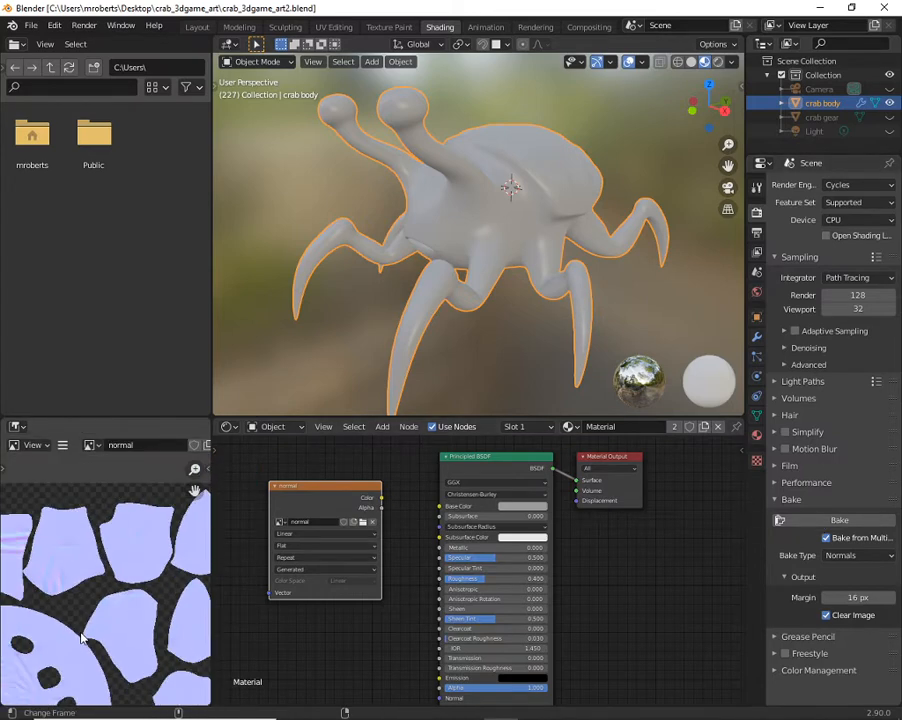
{"action": "middle_click_drag", "start_coordinate": [98, 616], "coordinate": [111, 569], "text": "alt"}
{"action": "right_click_drag", "start_coordinate": [111, 569], "coordinate": [133, 587], "text": "alt"}
{"action": "middle_click_drag", "start_coordinate": [133, 587], "coordinate": [143, 583], "text": "alt"}
{"action": "right_click_drag", "start_coordinate": [143, 583], "coordinate": [135, 586], "text": "alt"}
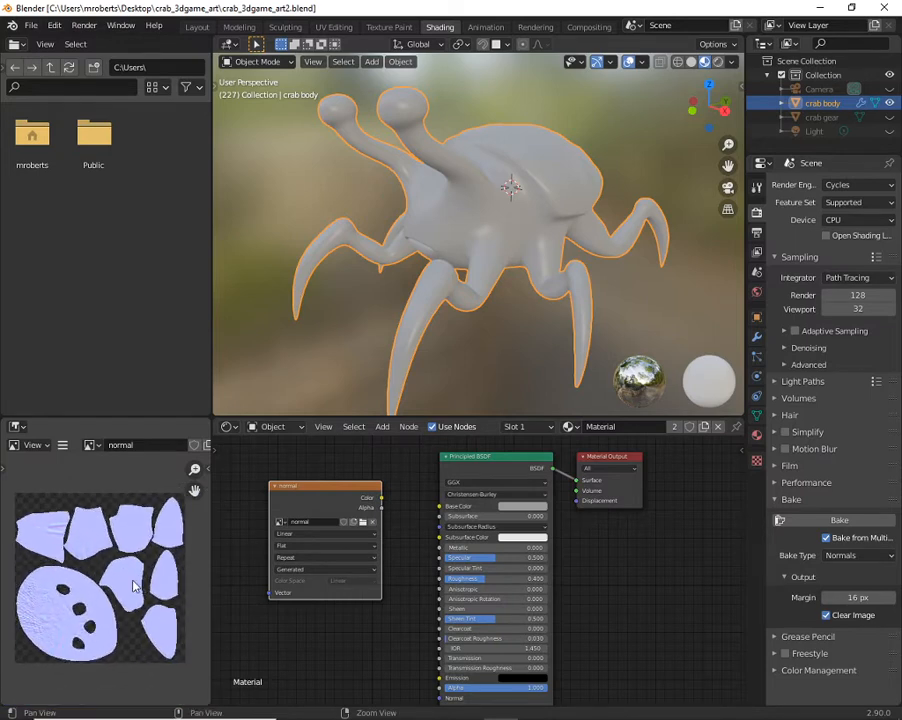
{"action": "middle_click_drag", "start_coordinate": [135, 586], "coordinate": [143, 596], "text": "alt"}
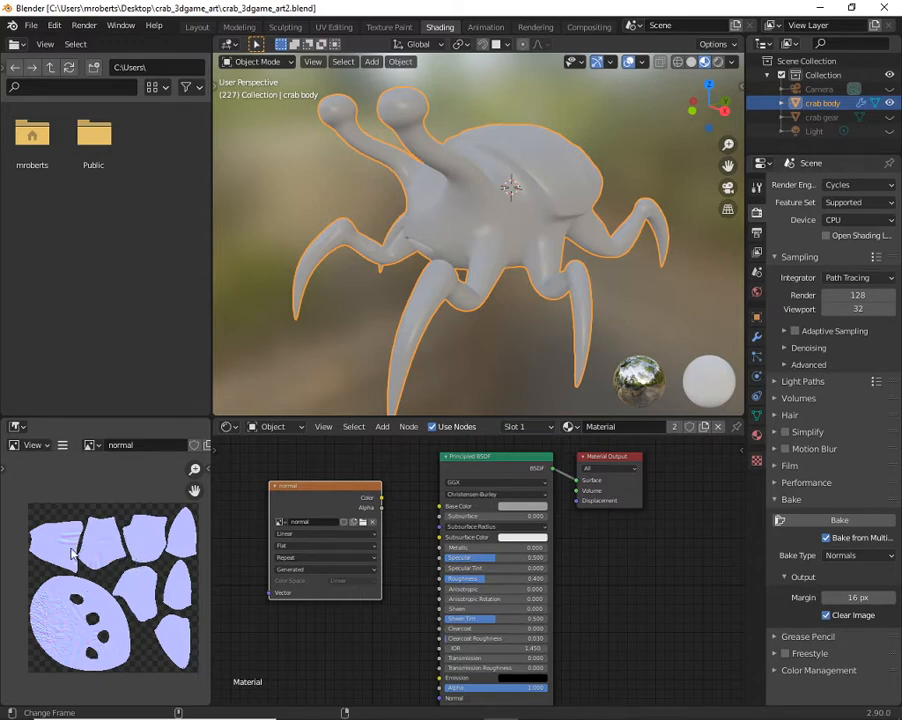
{"action": "left_click_drag", "start_coordinate": [352, 486], "coordinate": [344, 488]}
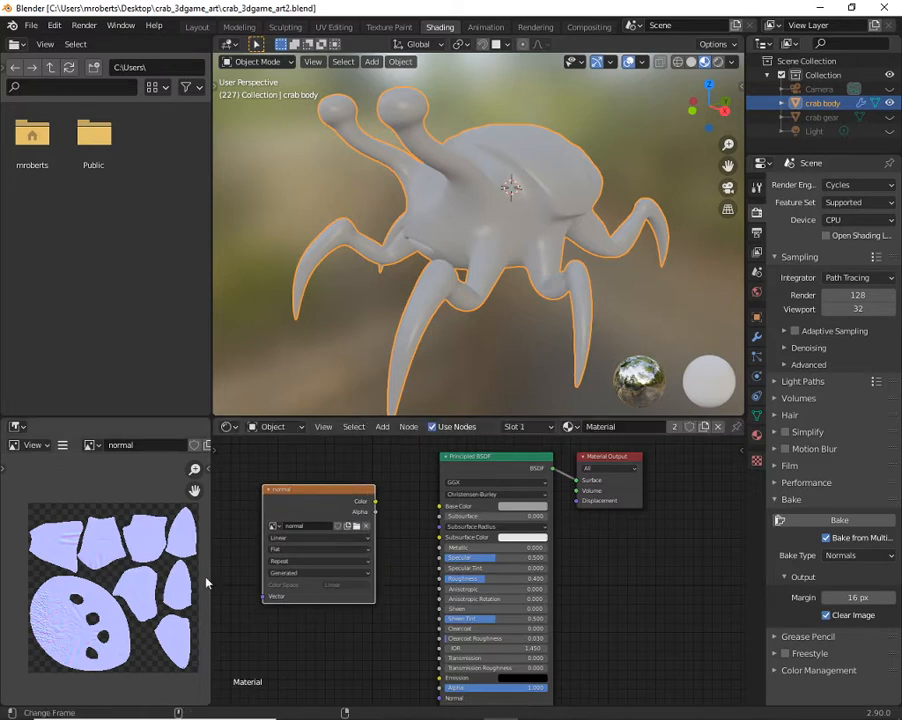
{"action": "left_click", "coordinate": [32, 445]}
{"action": "left_click", "coordinate": [90, 445]}
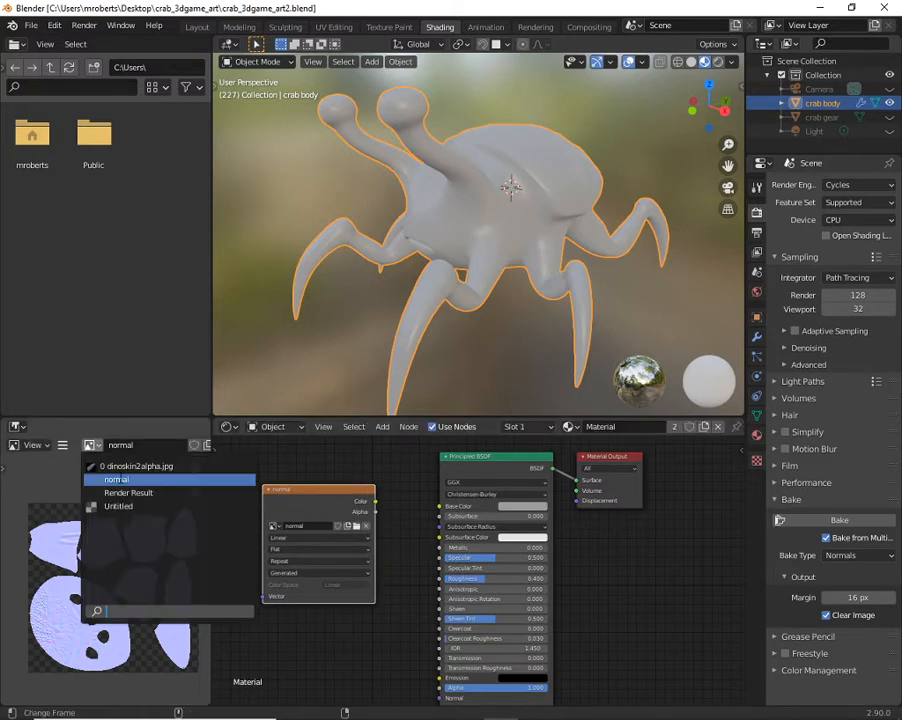
{"action": "left_click", "coordinate": [56, 589]}
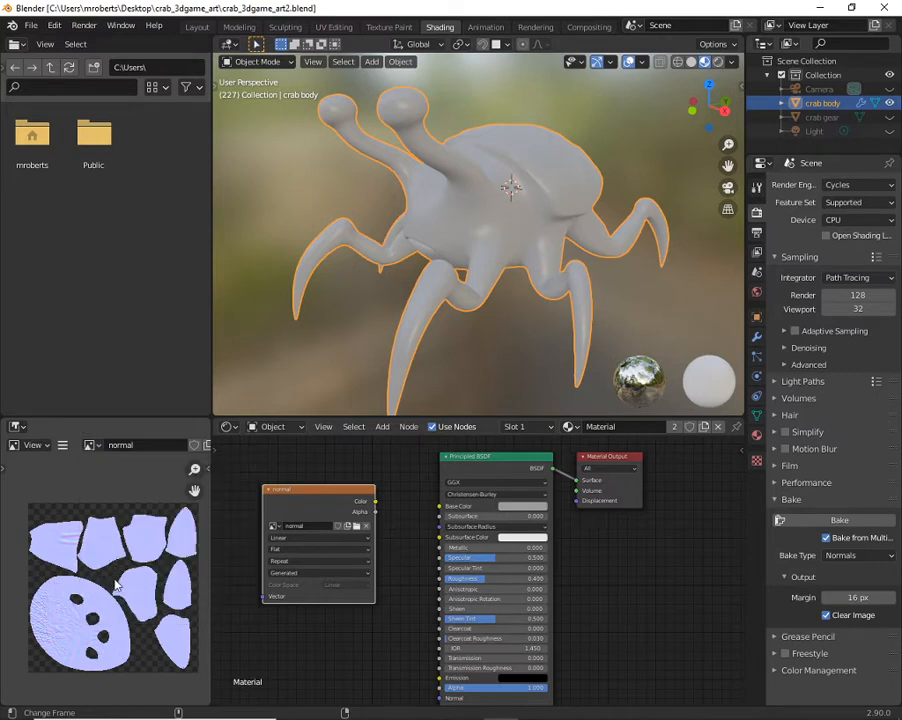
{"action": "middle_click_drag", "start_coordinate": [109, 585], "coordinate": [94, 552], "text": "ctrl"}
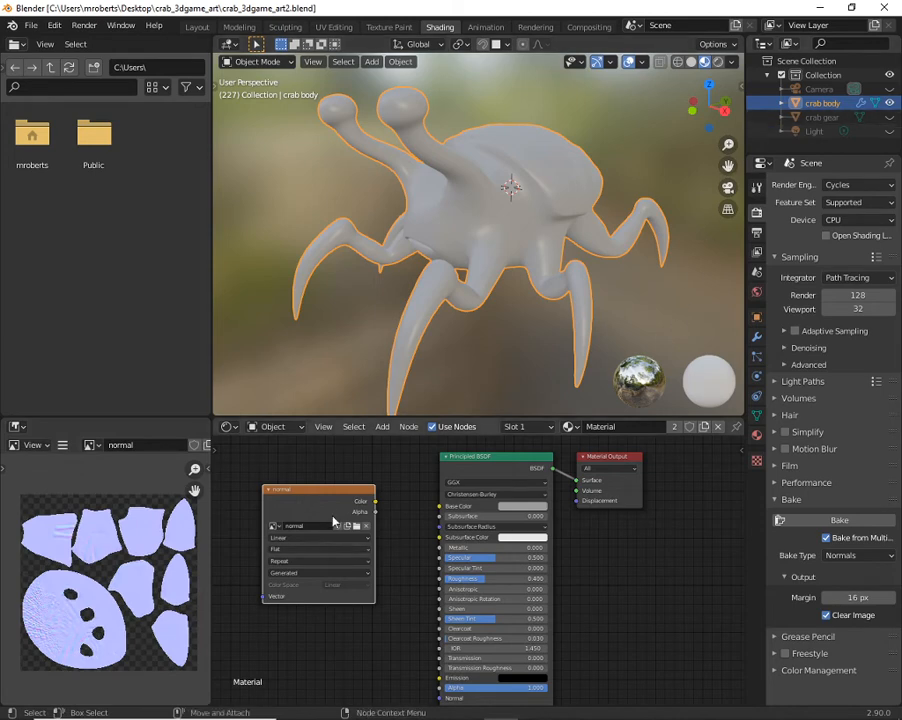
Spread the material's nodes apart and connect the "normal" texture's Color output to the Principled BSDF's Normal input.
{"action": "left_click_drag", "start_coordinate": [591, 461], "coordinate": [621, 458]}
{"action": "left_click_drag", "start_coordinate": [498, 463], "coordinate": [517, 455]}
{"action": "left_click_drag", "start_coordinate": [310, 500], "coordinate": [320, 487]}
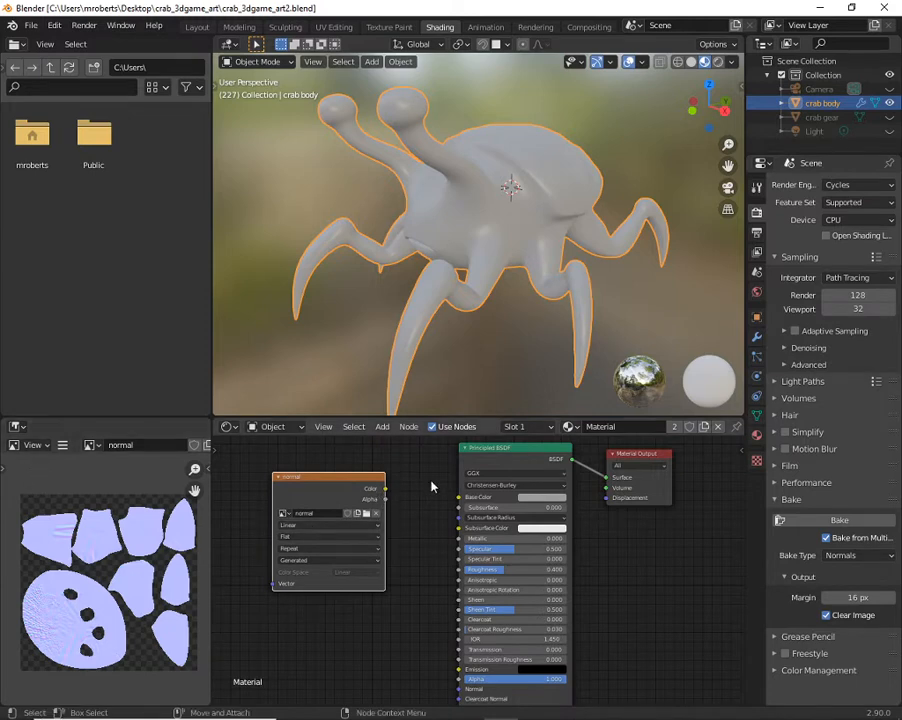
{"action": "left_click_drag", "start_coordinate": [484, 453], "coordinate": [522, 448]}
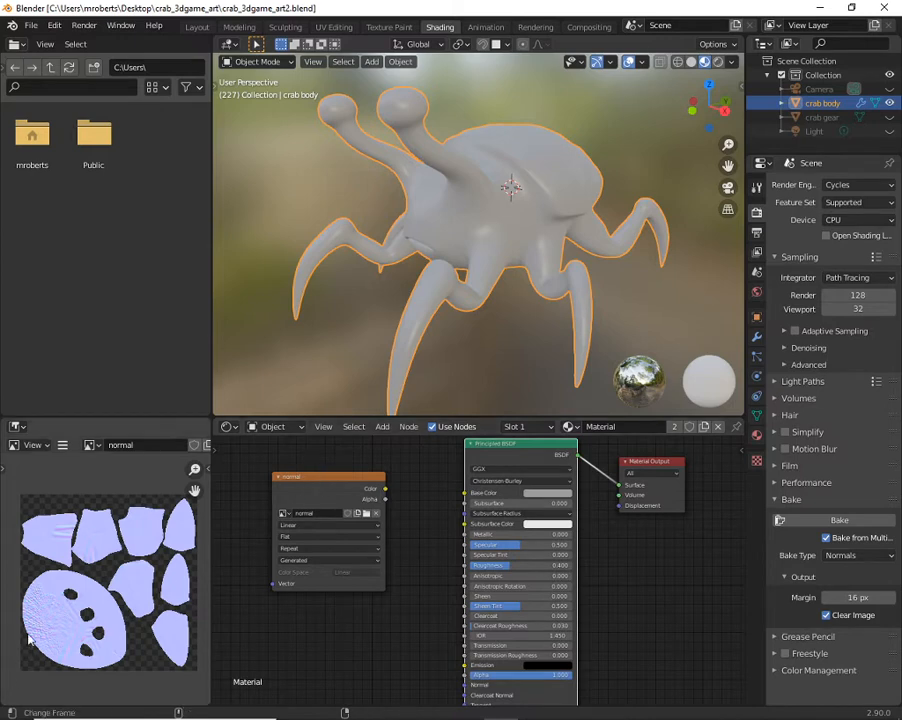
{"action": "left_click_drag", "start_coordinate": [362, 483], "coordinate": [468, 687]}
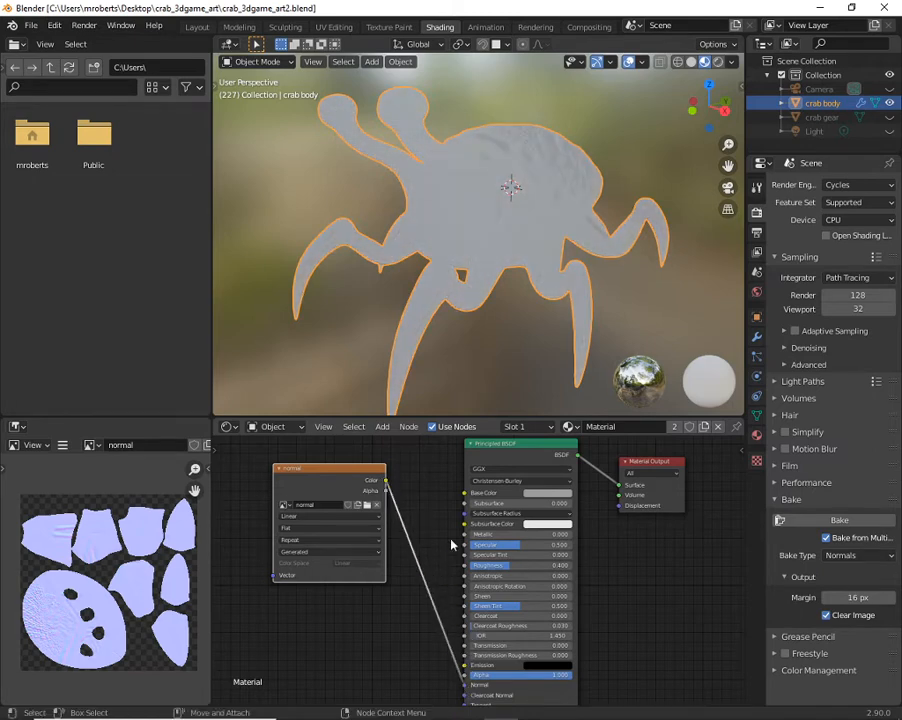
Make room beside the Principled BSDF and insert a Normal Map node into the link from the "normal" texture.
{"action": "left_click_drag", "start_coordinate": [527, 443], "coordinate": [586, 446]}
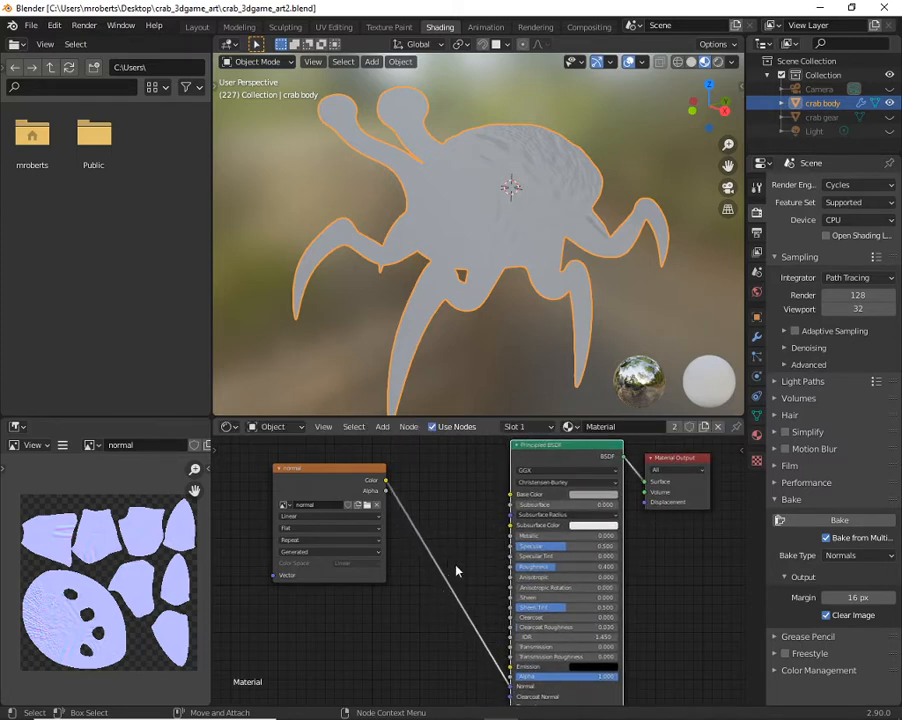
{"action": "left_click", "coordinate": [382, 427]}
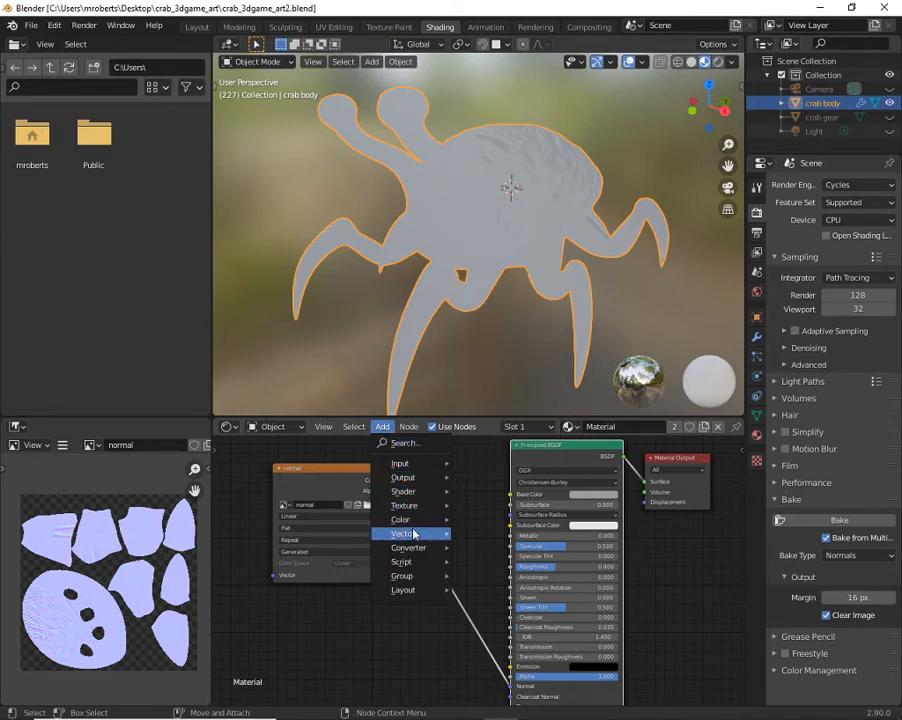
{"action": "mouse_move", "coordinate": [414, 537]}
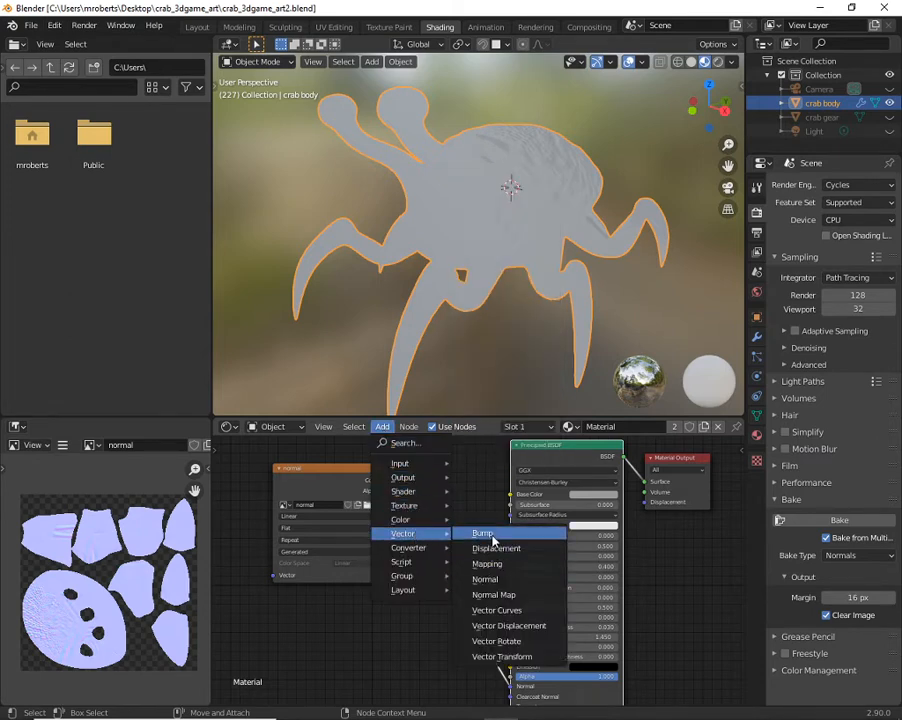
{"action": "left_click", "coordinate": [498, 597]}
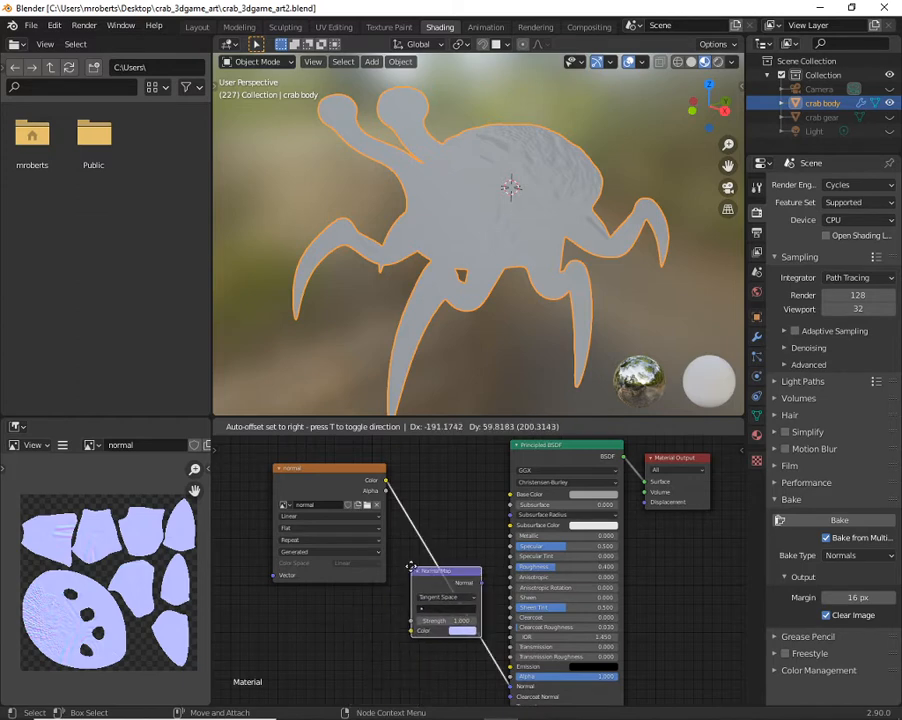
{"action": "left_click", "coordinate": [410, 572]}
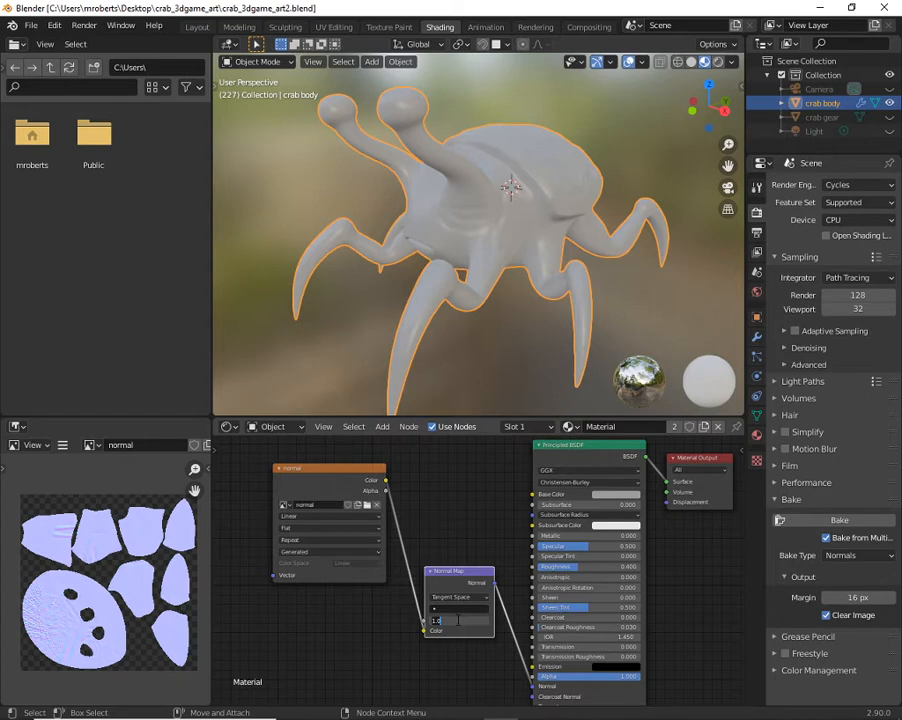
Set the Normal Map node's Strength to 3 and inspect the crab's surface detail.
{"action": "key", "text": "Return"}
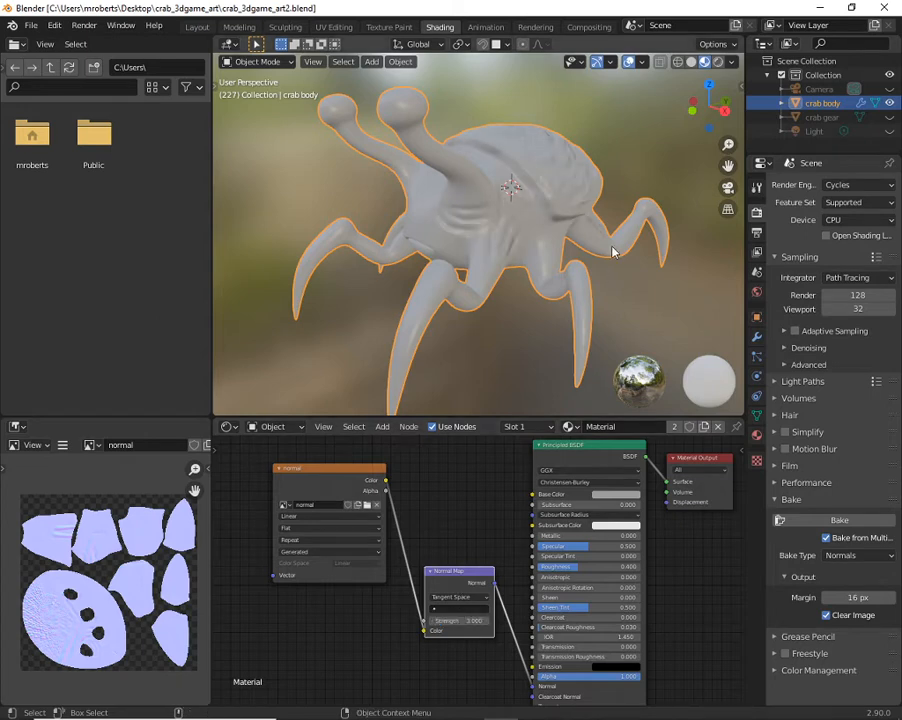
{"action": "middle_click_drag", "start_coordinate": [583, 252], "coordinate": [479, 316]}
{"action": "scroll", "coordinate": [572, 294], "scroll_direction": "up", "scroll_amount": 5}
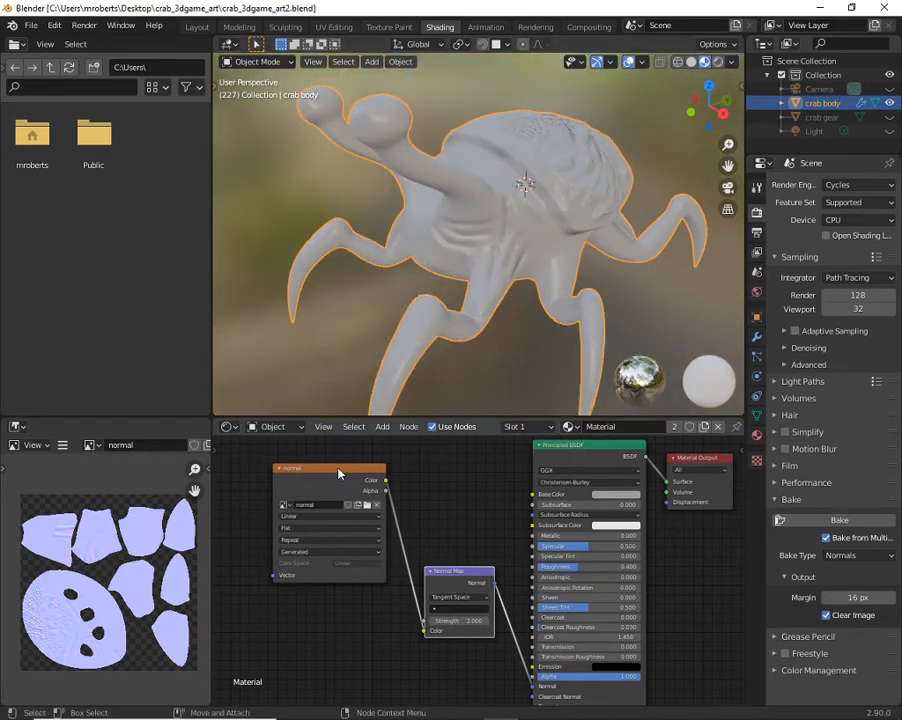
Set the Normal Map node's UV map to "crab body" and tidy its position and the "normal" texture node's.
{"action": "left_click_drag", "start_coordinate": [338, 474], "coordinate": [356, 483]}
{"action": "left_click", "coordinate": [448, 609]}
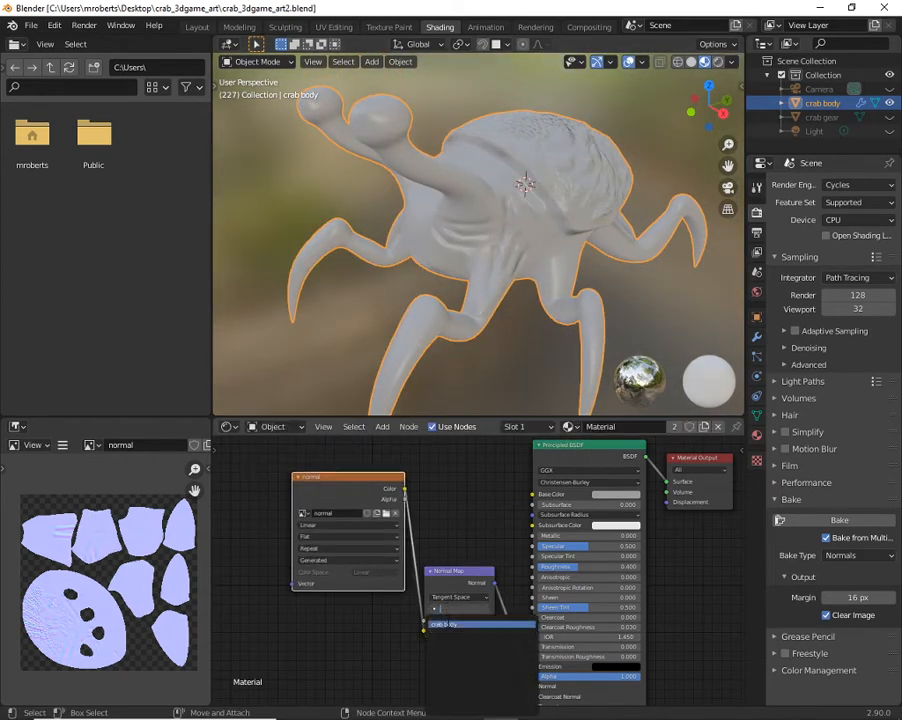
{"action": "left_click", "coordinate": [454, 621]}
{"action": "left_click_drag", "start_coordinate": [451, 572], "coordinate": [470, 560]}
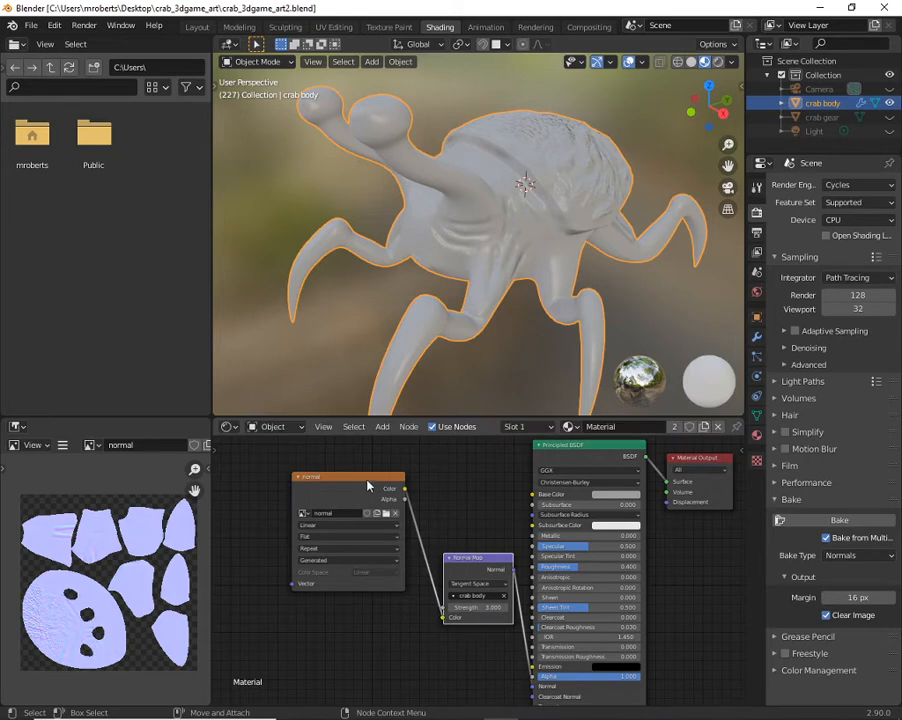
{"action": "left_click_drag", "start_coordinate": [382, 471], "coordinate": [393, 474]}
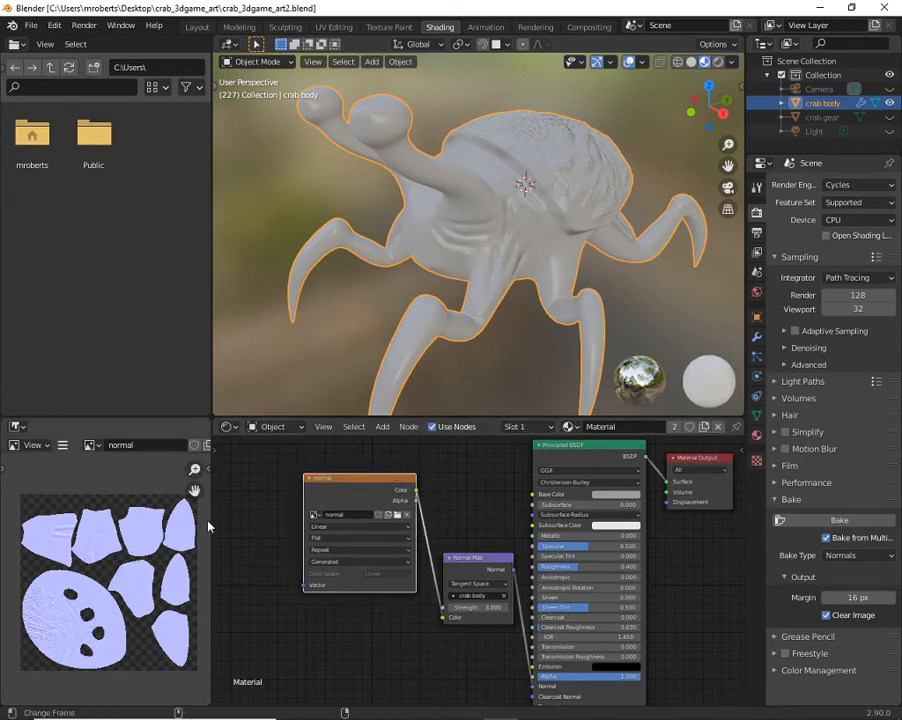
Add a UV Map node set to "crab body" and connect its UV output to the "normal" texture's Vector input.
{"action": "left_click", "coordinate": [385, 428]}
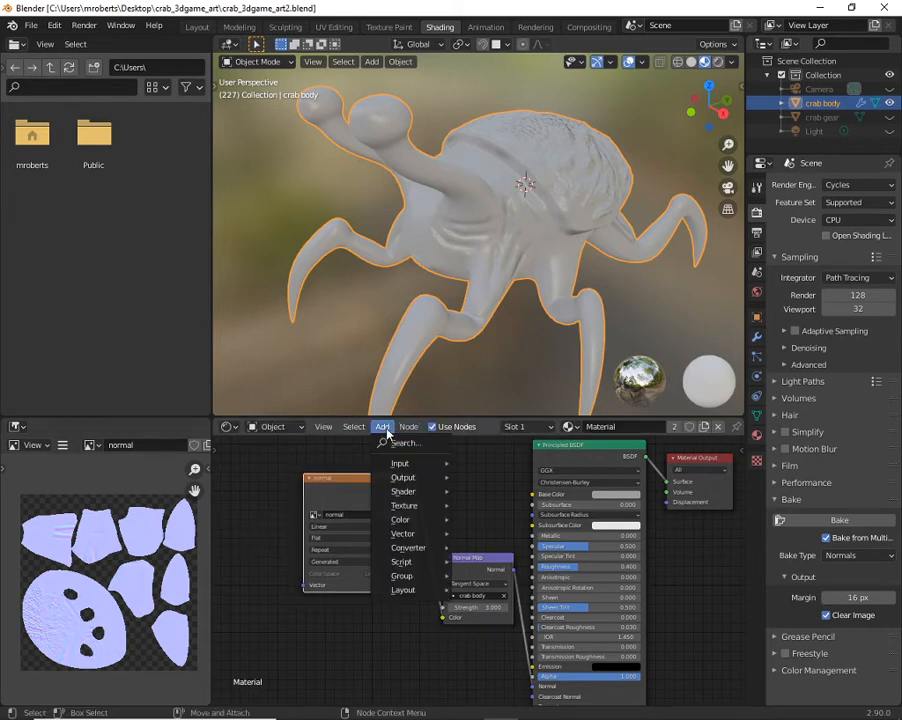
{"action": "mouse_move", "coordinate": [403, 493]}
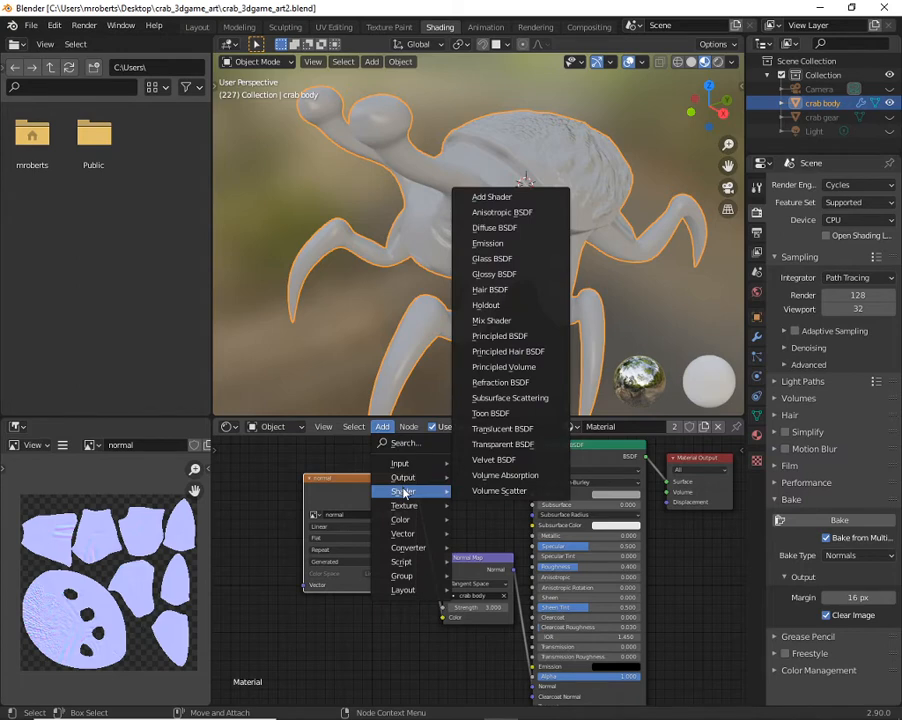
{"action": "mouse_move", "coordinate": [400, 467]}
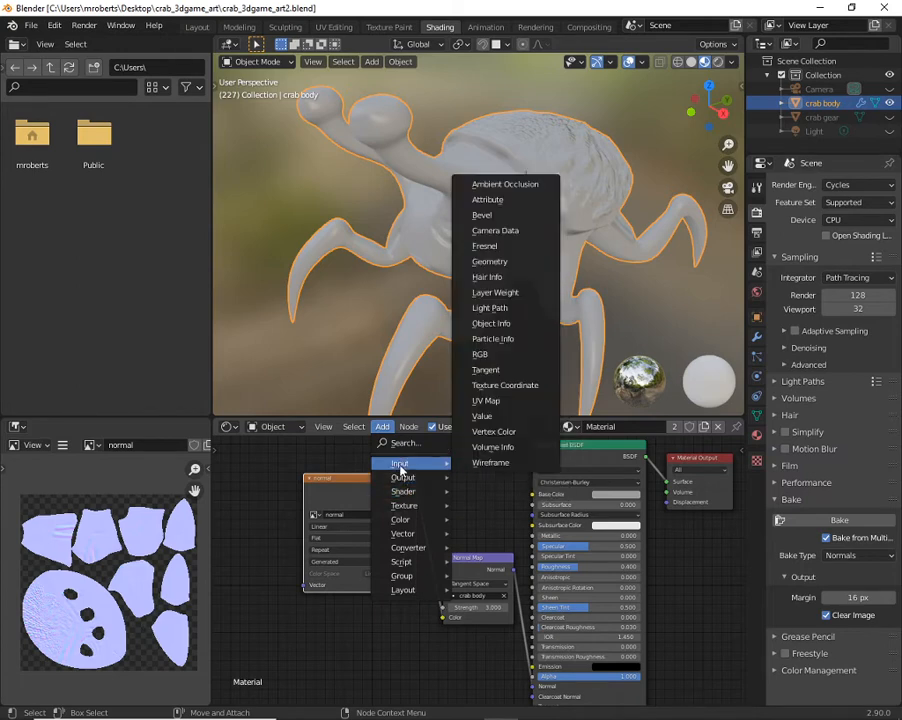
{"action": "left_click", "coordinate": [486, 400]}
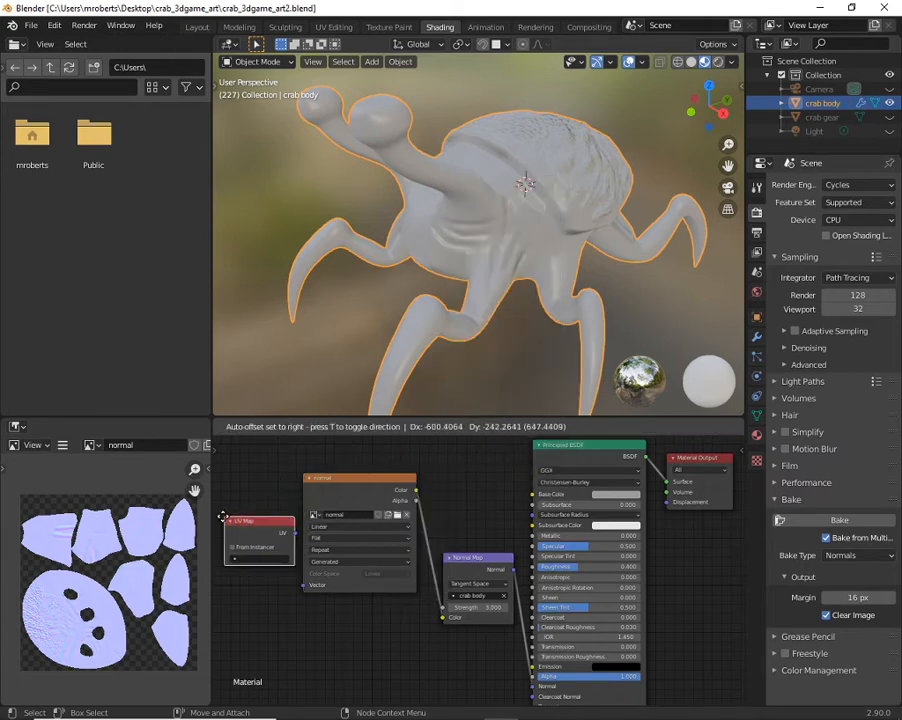
{"action": "left_click", "coordinate": [220, 516]}
{"action": "left_click_drag", "start_coordinate": [291, 533], "coordinate": [306, 585]}
{"action": "left_click", "coordinate": [232, 557]}
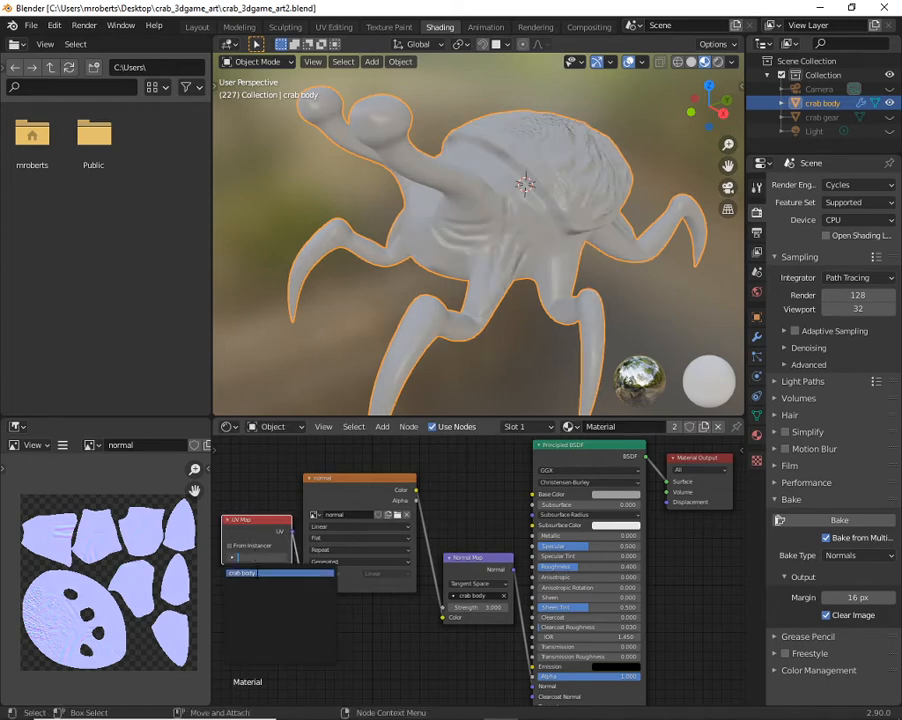
{"action": "left_click", "coordinate": [242, 573]}
{"action": "middle_click_drag", "start_coordinate": [507, 284], "coordinate": [498, 259]}
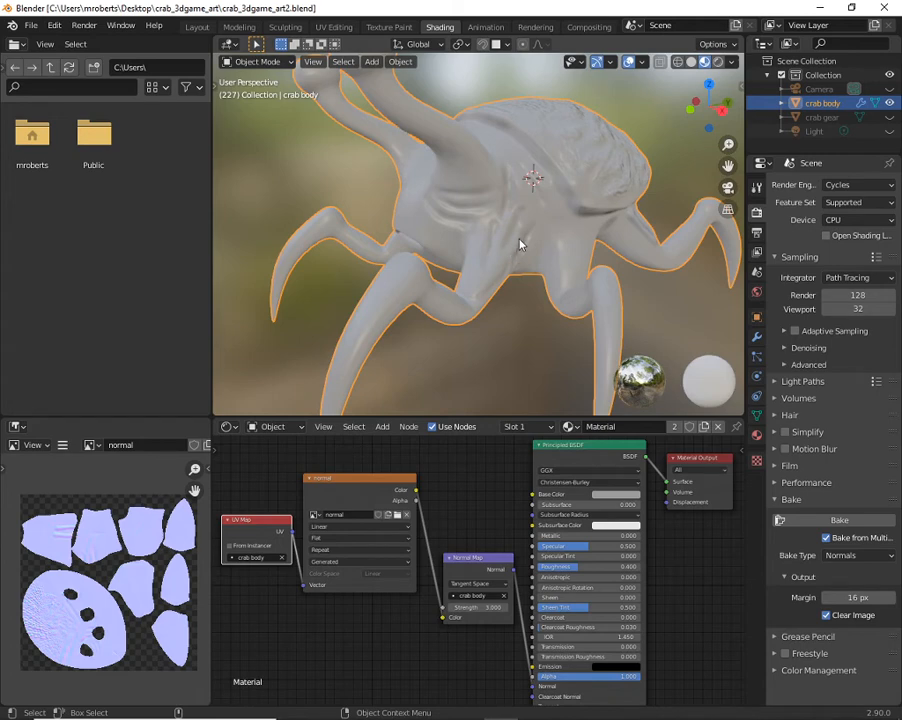
Lower the crab body's Multires viewport and sculpt levels to 0.
{"action": "left_click", "coordinate": [92, 447]}
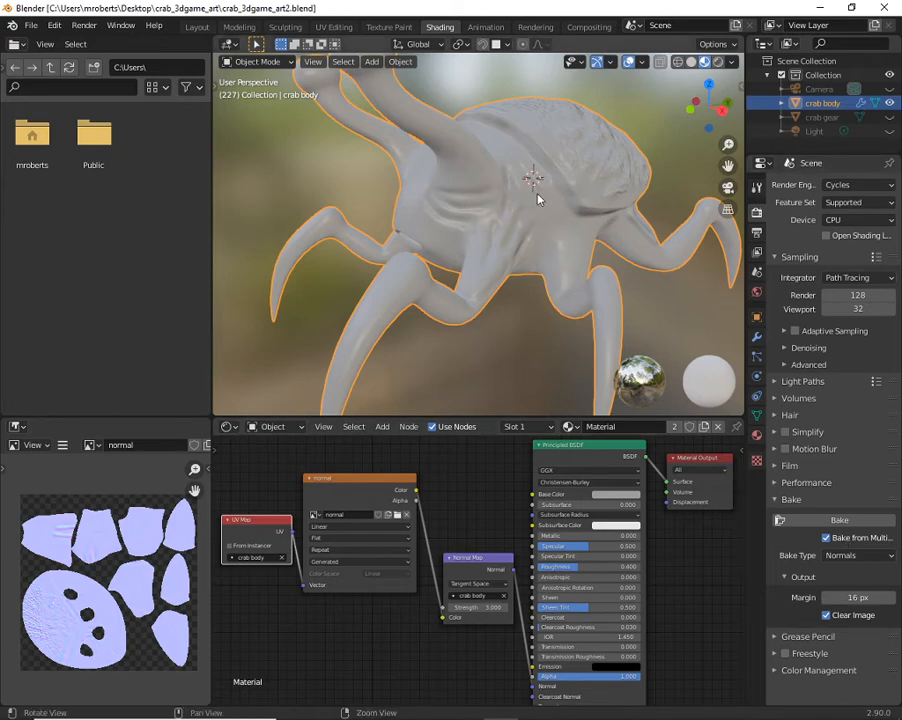
{"action": "middle_click_drag", "start_coordinate": [459, 205], "coordinate": [521, 207]}
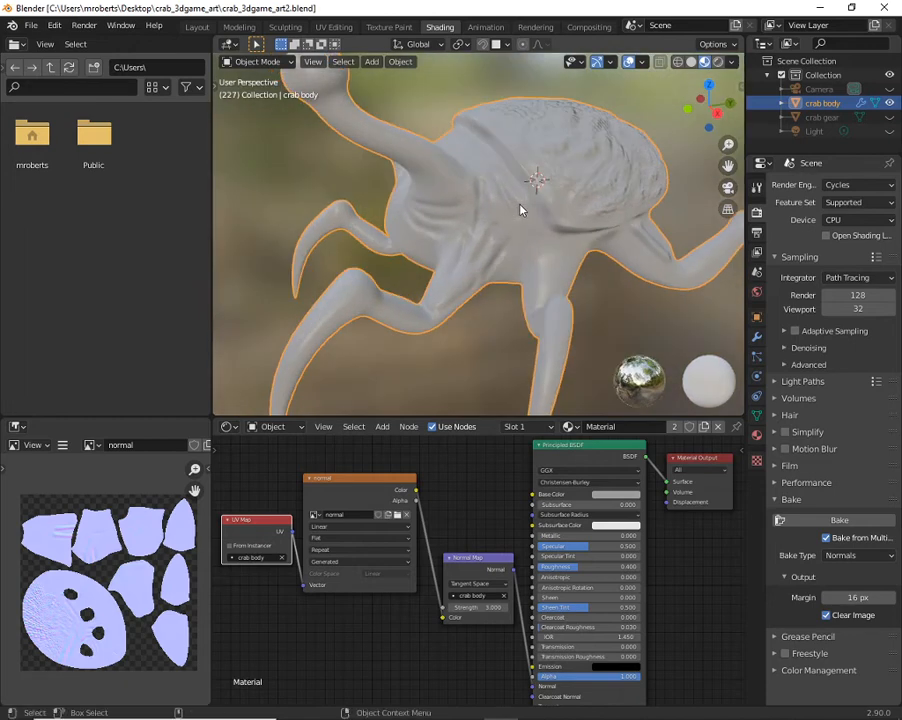
{"action": "left_click", "coordinate": [757, 338]}
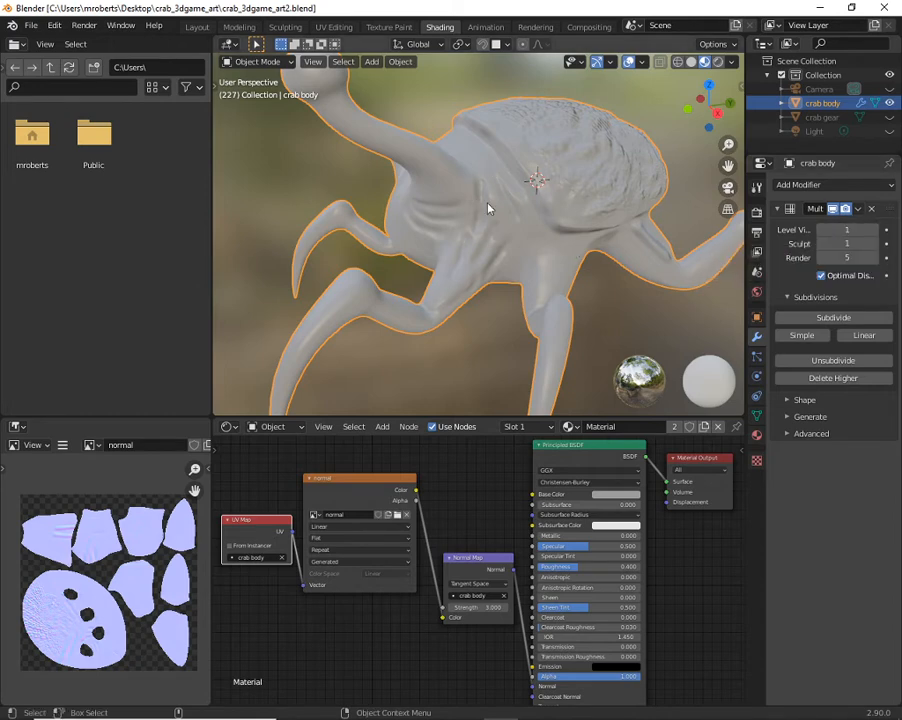
{"action": "left_click", "coordinate": [822, 231]}
{"action": "left_click", "coordinate": [820, 244]}
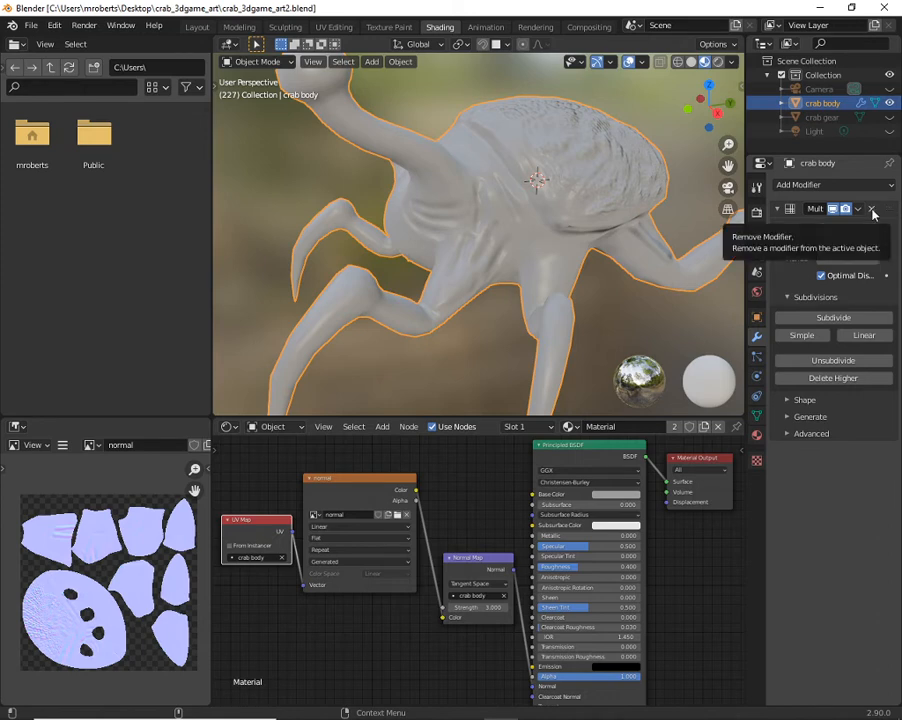
Apply the Multires base shape to the crab body and remove the Multires modifier.
{"action": "left_click", "coordinate": [790, 400]}
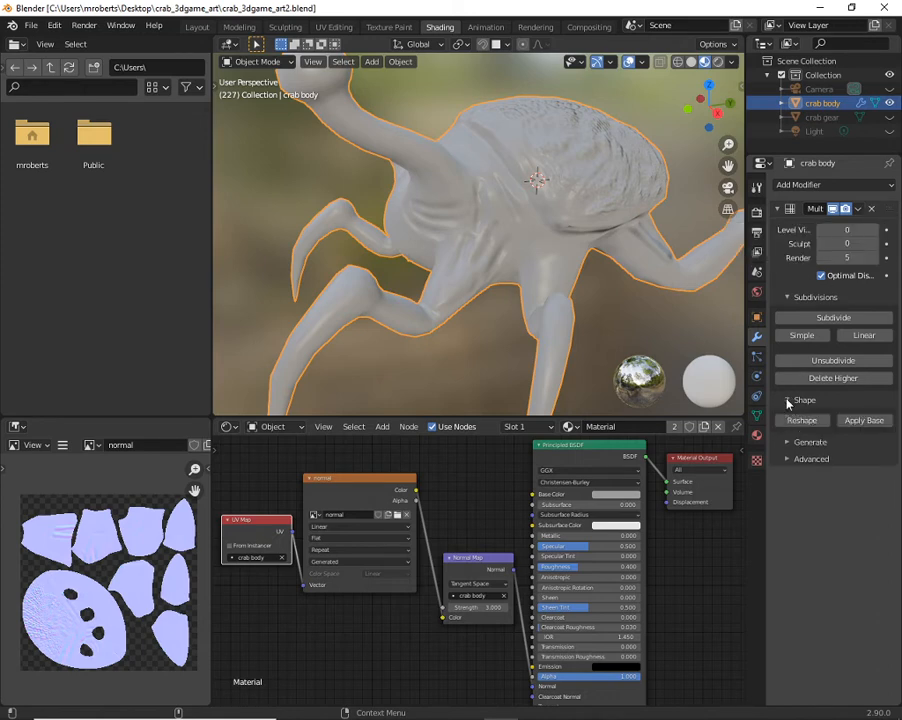
{"action": "left_click", "coordinate": [862, 421]}
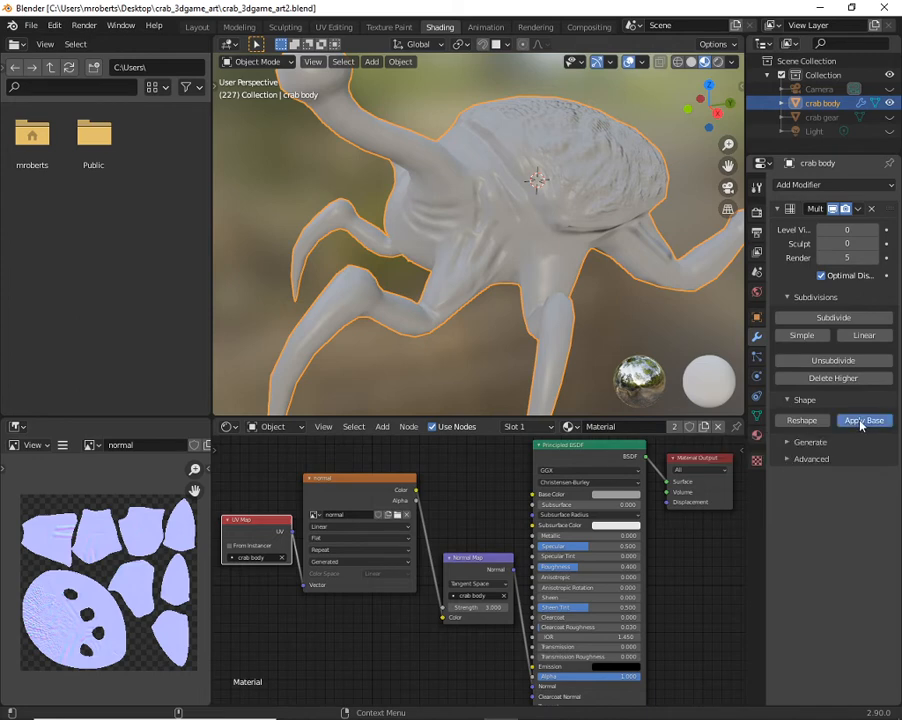
{"action": "left_click", "coordinate": [871, 210]}
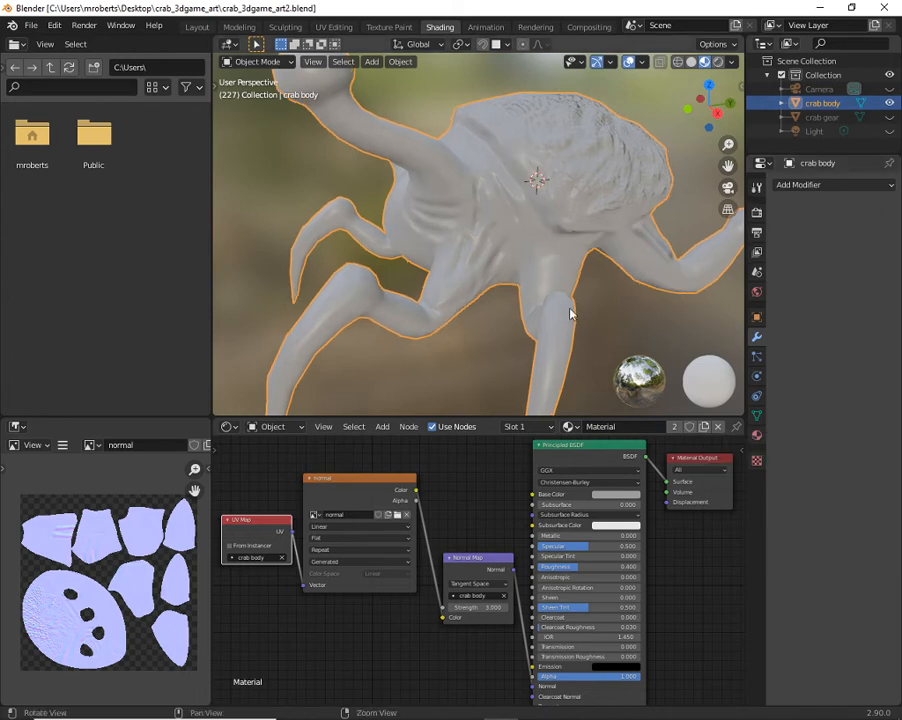
Examine the normal-mapped detail on the low-poly crab body from several angles and distances.
{"action": "middle_click_drag", "start_coordinate": [570, 312], "coordinate": [521, 256]}
{"action": "scroll", "coordinate": [493, 278], "scroll_direction": "up", "scroll_amount": 4}
{"action": "scroll", "coordinate": [521, 256], "scroll_direction": "up", "scroll_amount": 5}
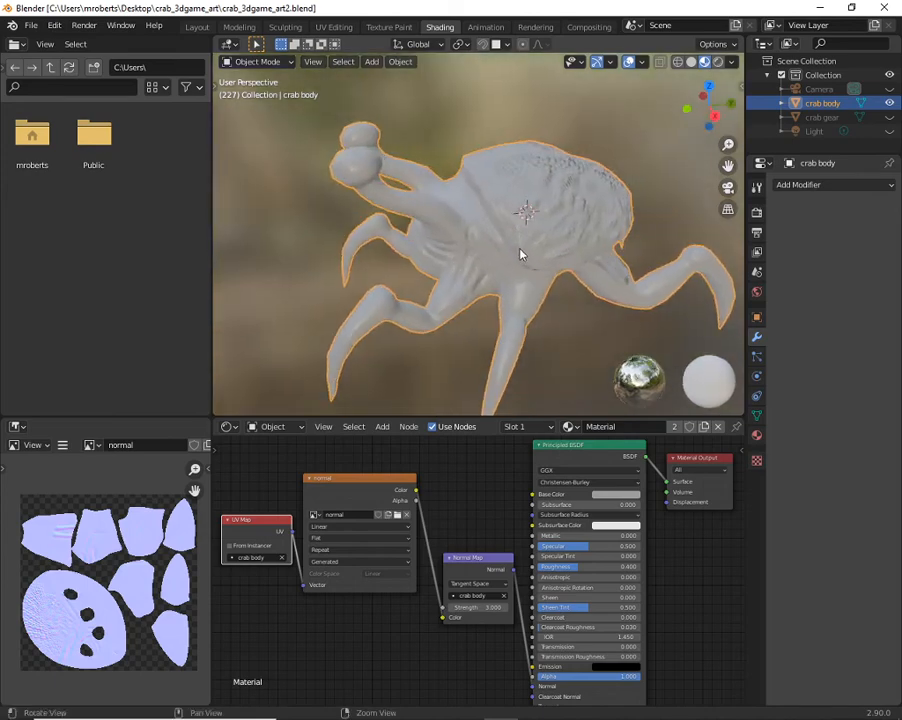
{"action": "middle_click_drag", "start_coordinate": [576, 272], "coordinate": [491, 227]}
{"action": "scroll", "coordinate": [624, 246], "scroll_direction": "down", "scroll_amount": 5}
{"action": "scroll", "coordinate": [537, 246], "scroll_direction": "up", "scroll_amount": 3}
{"action": "scroll", "coordinate": [577, 248], "scroll_direction": "up", "scroll_amount": 5}
{"action": "scroll", "coordinate": [544, 240], "scroll_direction": "down", "scroll_amount": 1}
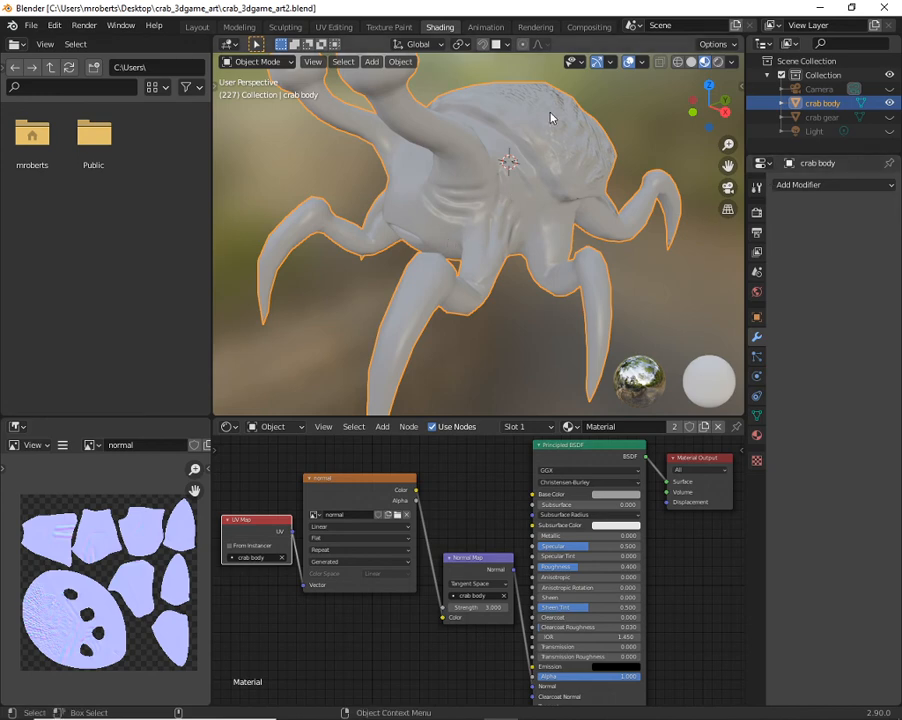
{"action": "mouse_move", "coordinate": [535, 118]}
{"action": "middle_mouse_down"}
{"action": "mouse_move", "coordinate": [515, 140]}
{"action": "mouse_move", "coordinate": [521, 133]}
{"action": "middle_mouse_up"}
{"action": "middle_click_drag", "start_coordinate": [578, 160], "coordinate": [436, 202]}
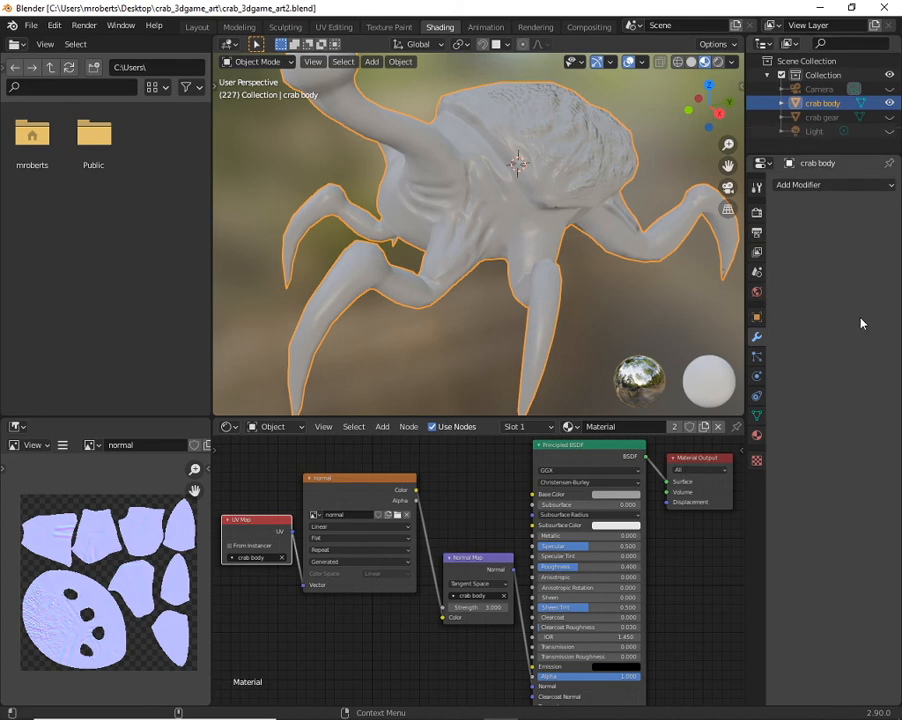
{"action": "left_click", "coordinate": [757, 213]}
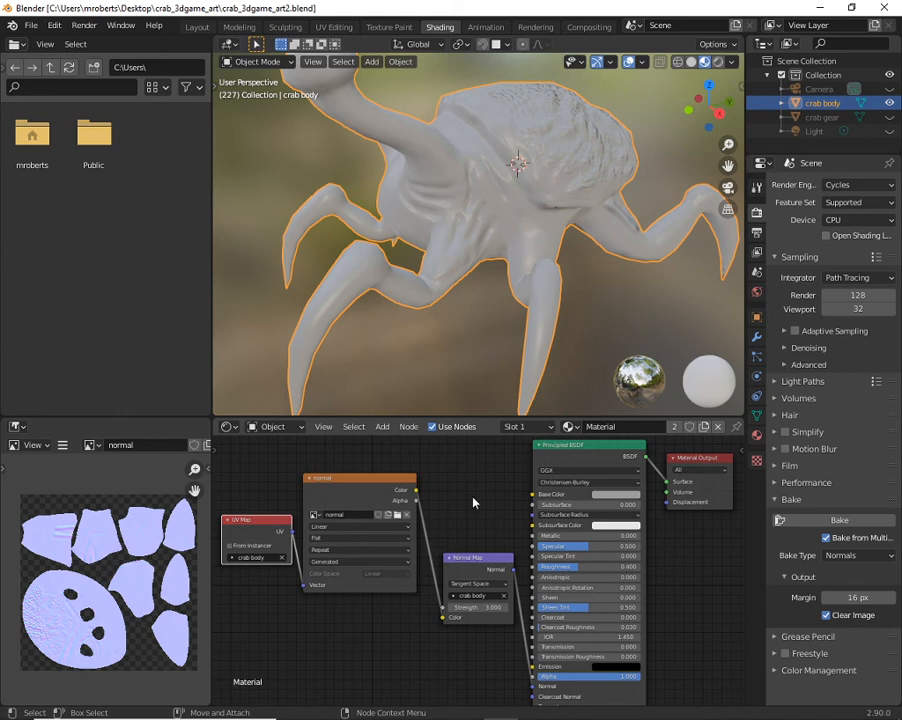
{"action": "left_click", "coordinate": [538, 706]}
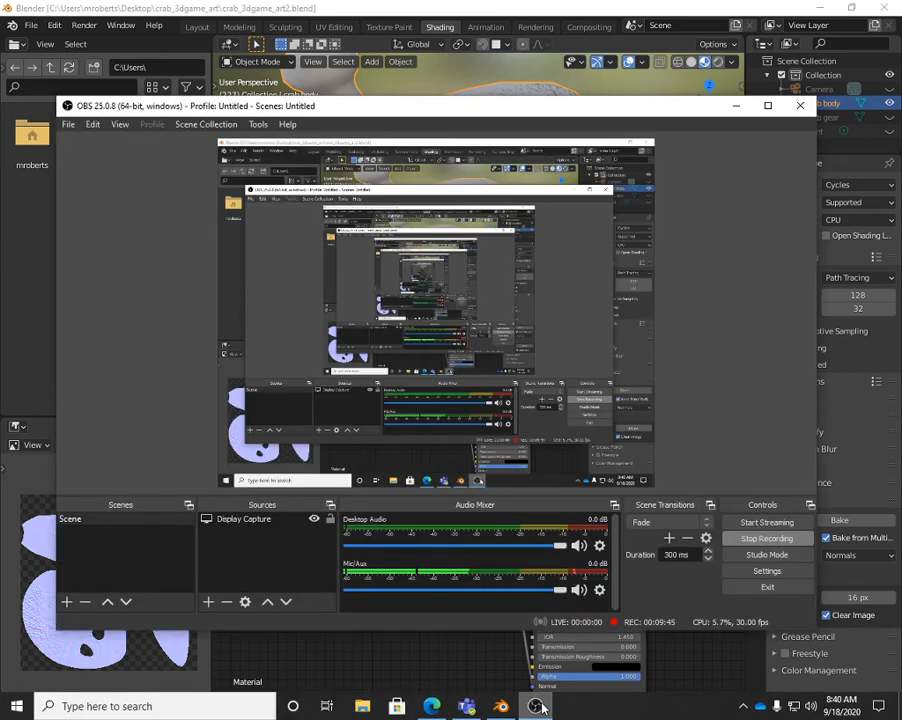